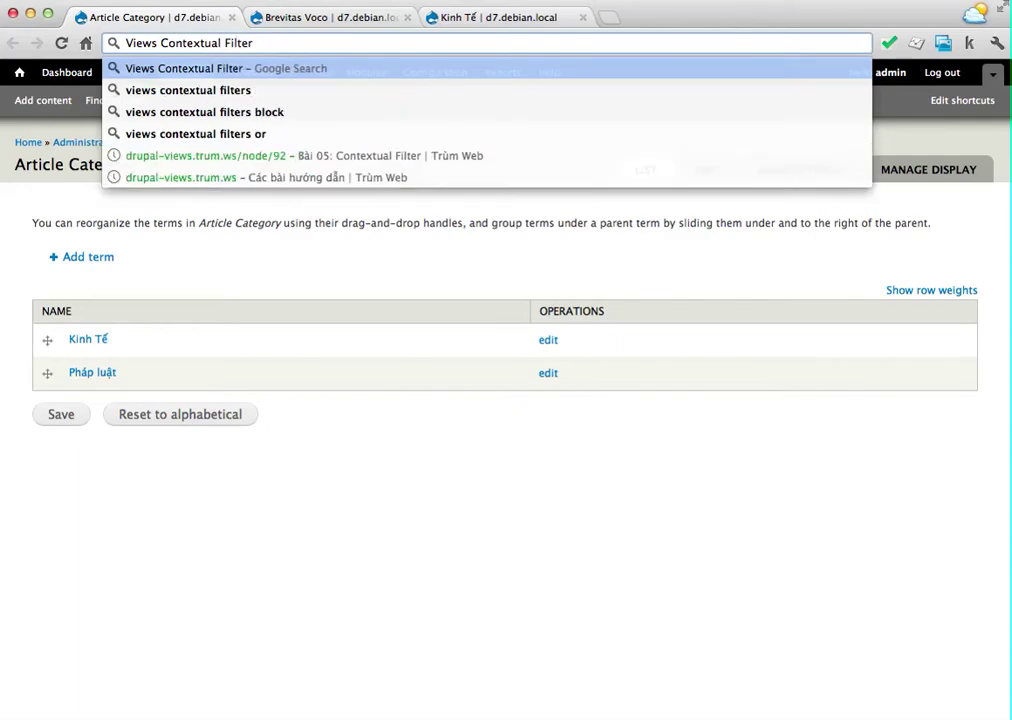
Clear the unfinished search text and review the terms listed in the Article Category vocabulary.
{"action": "key", "text": "super+a"}
{"action": "key", "text": "BackSpace"}
{"action": "key", "text": "ctrl+Tab"}
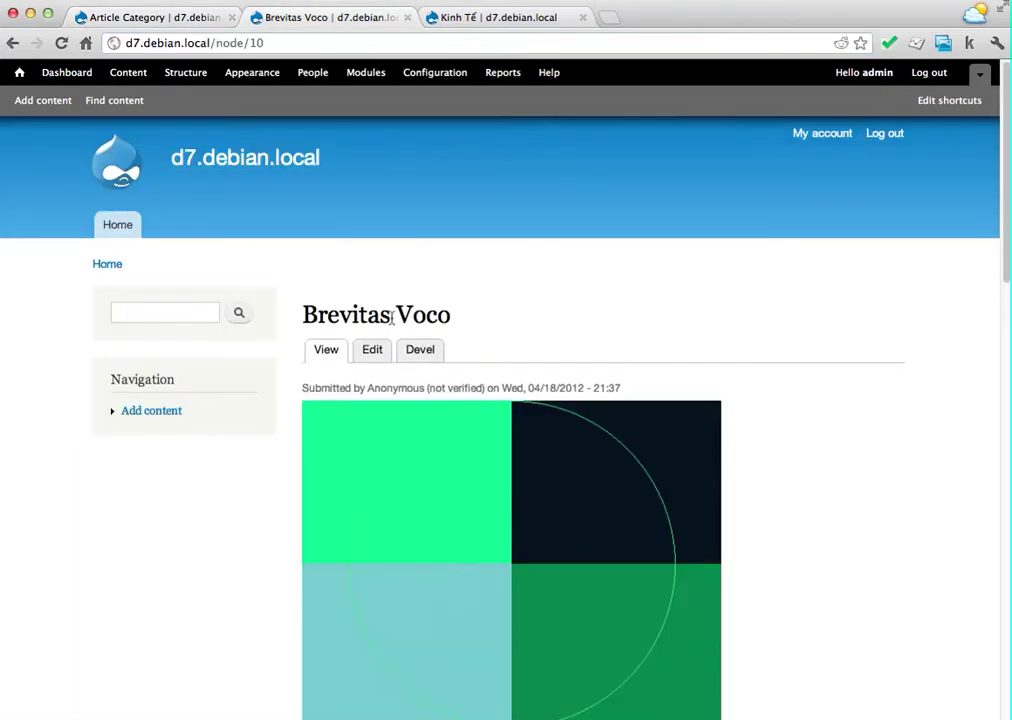
{"action": "key", "text": "ctrl+shift+Tab"}
{"action": "left_click_drag", "start_coordinate": [625, 395], "coordinate": [535, 256]}
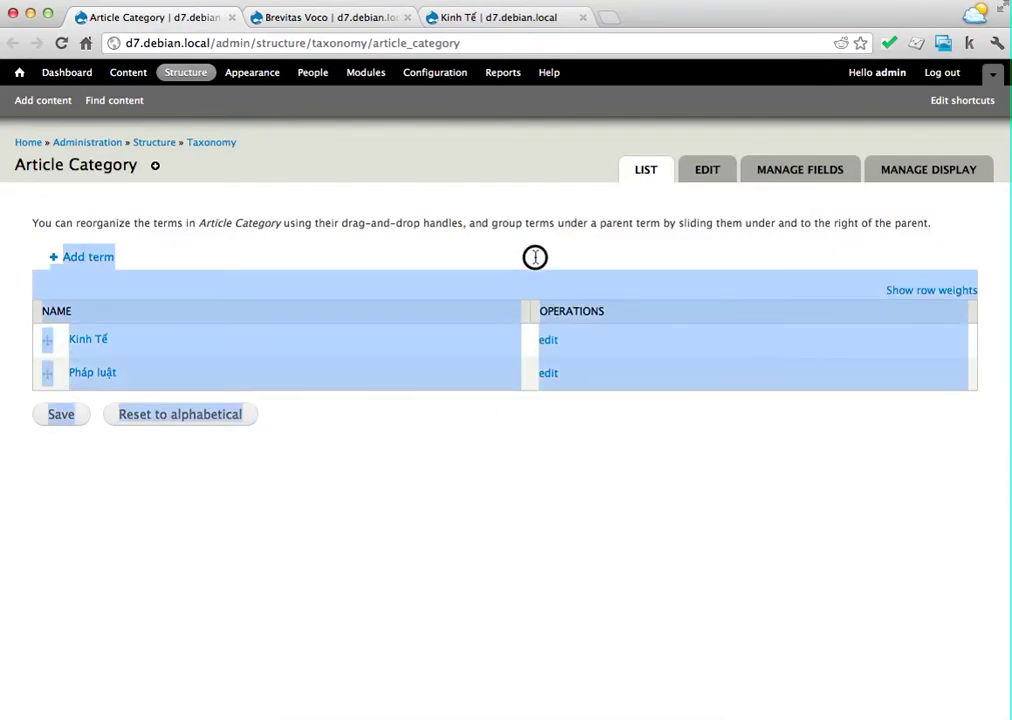
{"action": "left_click", "coordinate": [447, 280]}
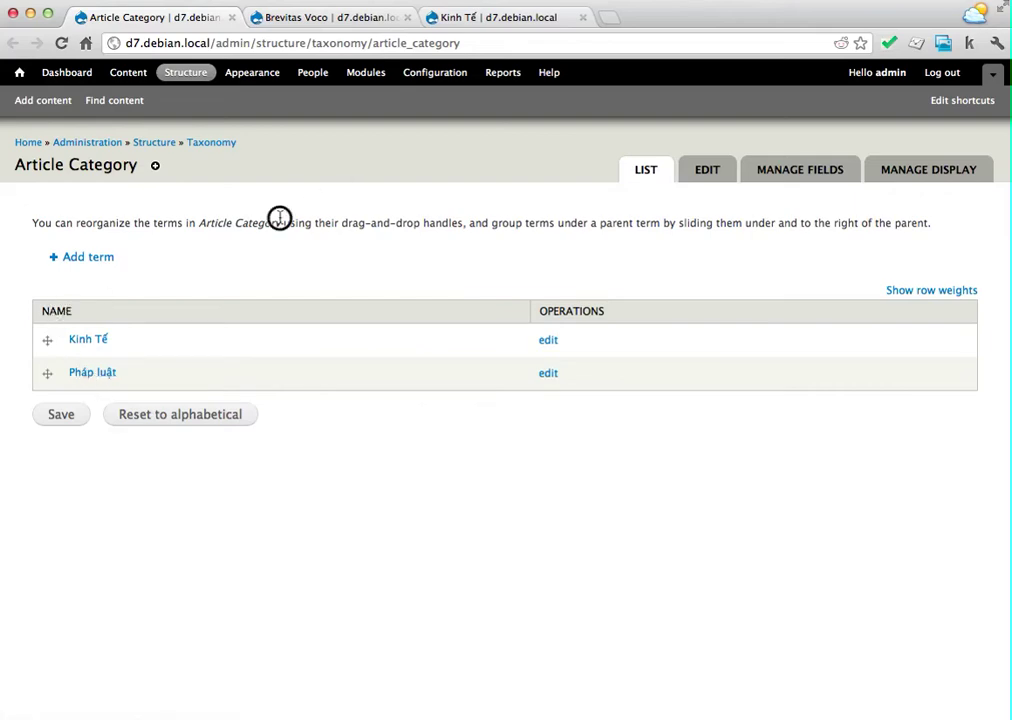
Open the Article content type's field list in a separate tab, inspect the Category field, and close that tab.
{"action": "left_click", "coordinate": [151, 145], "text": "shift+super"}
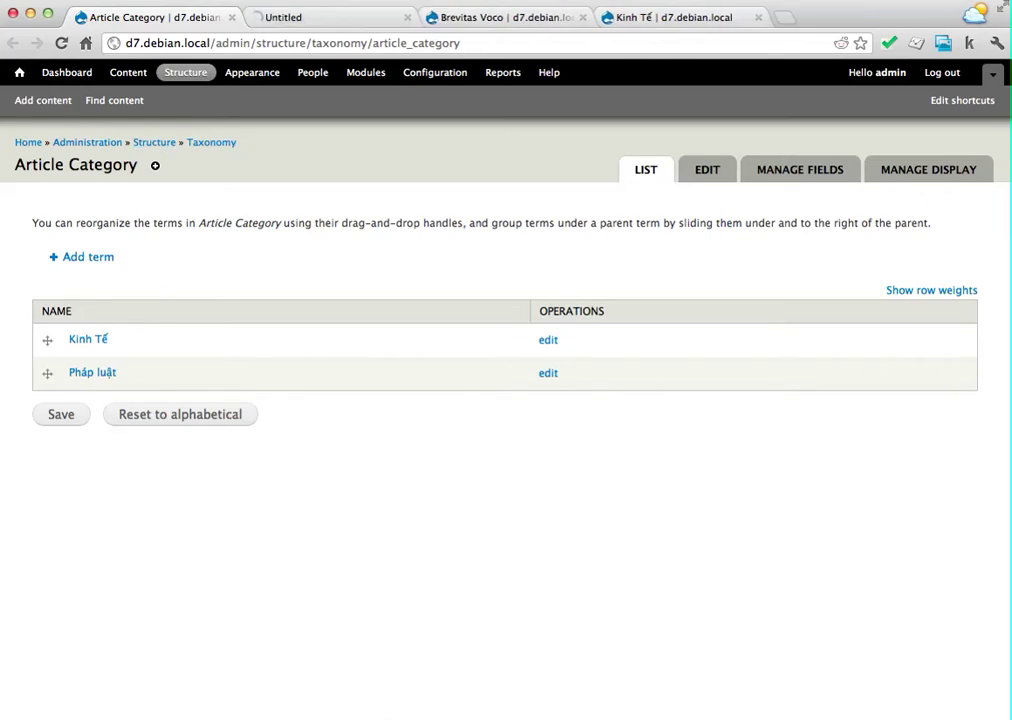
{"action": "left_click", "coordinate": [103, 237]}
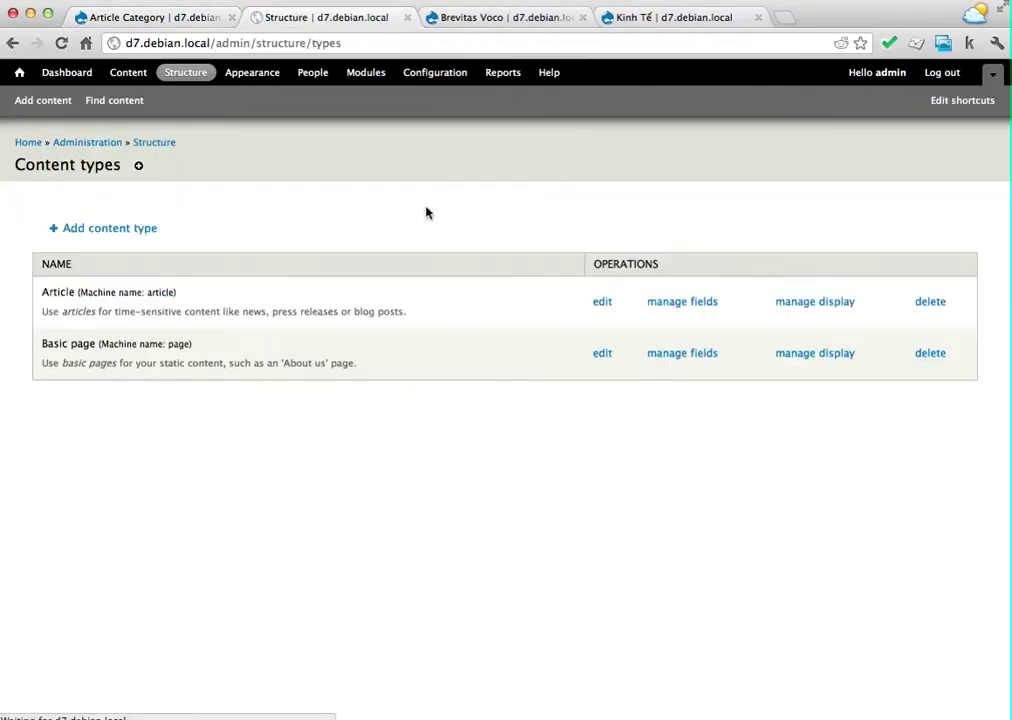
{"action": "left_click", "coordinate": [673, 302]}
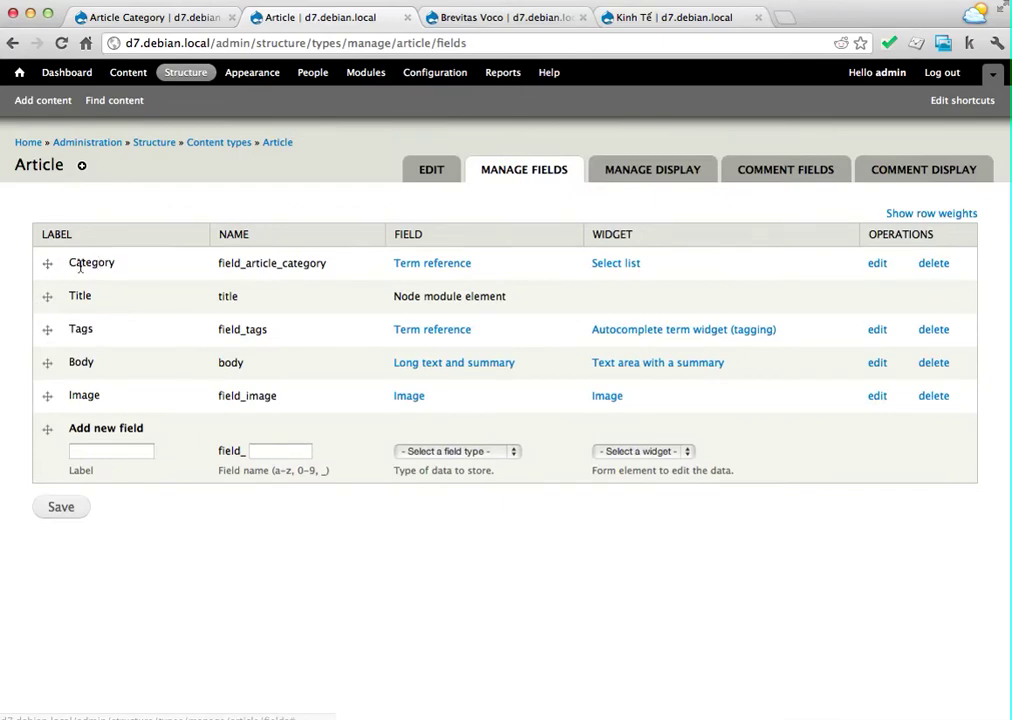
{"action": "left_click_drag", "start_coordinate": [74, 264], "coordinate": [321, 271]}
{"action": "left_click", "coordinate": [346, 273]}
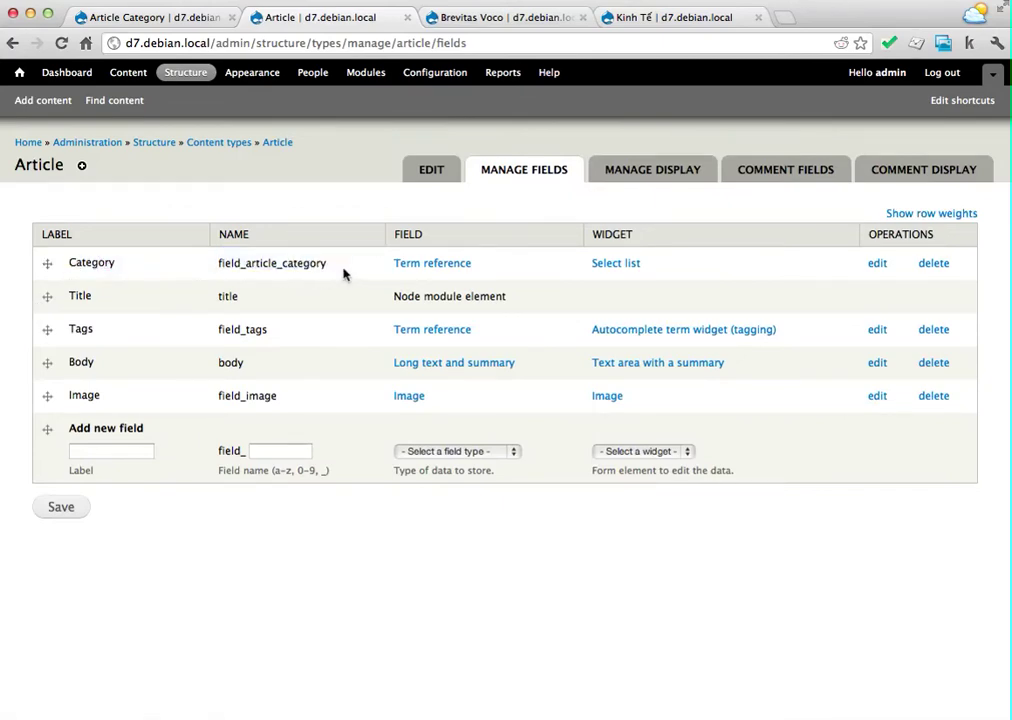
{"action": "key", "text": "ctrl+shift+Tab"}
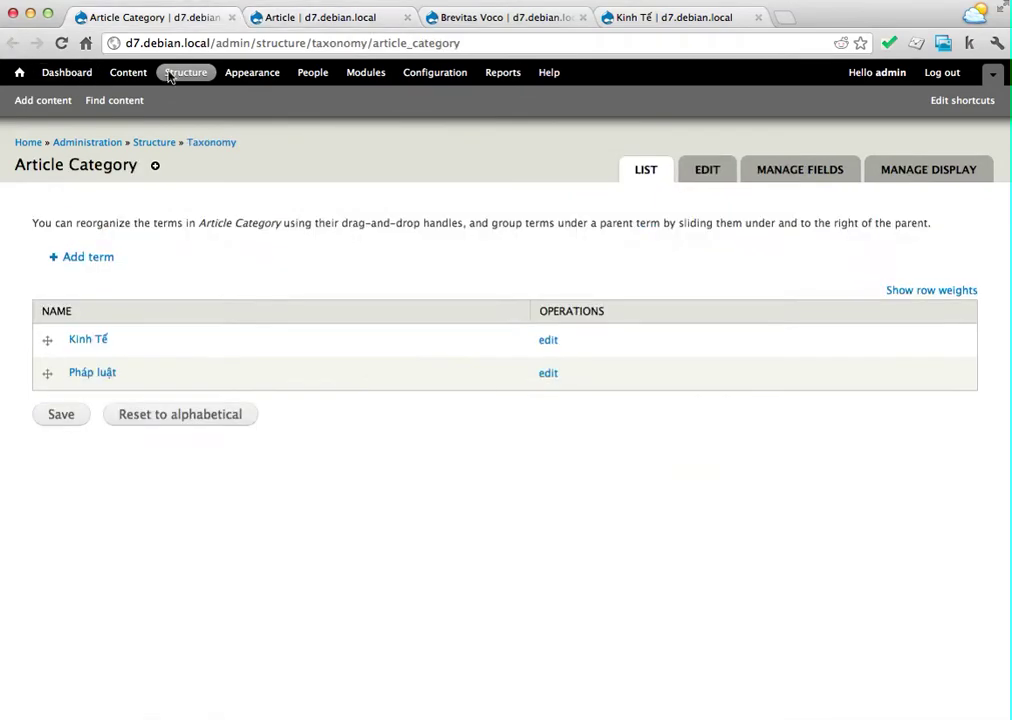
{"action": "left_click", "coordinate": [310, 18]}
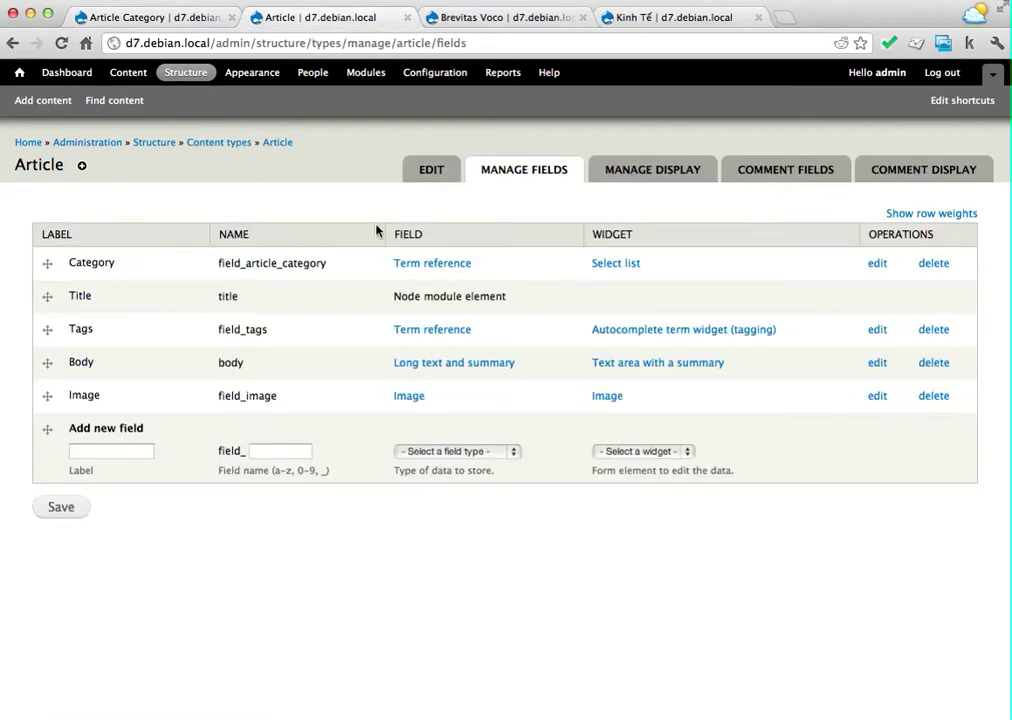
{"action": "key", "text": "ctrl+w"}
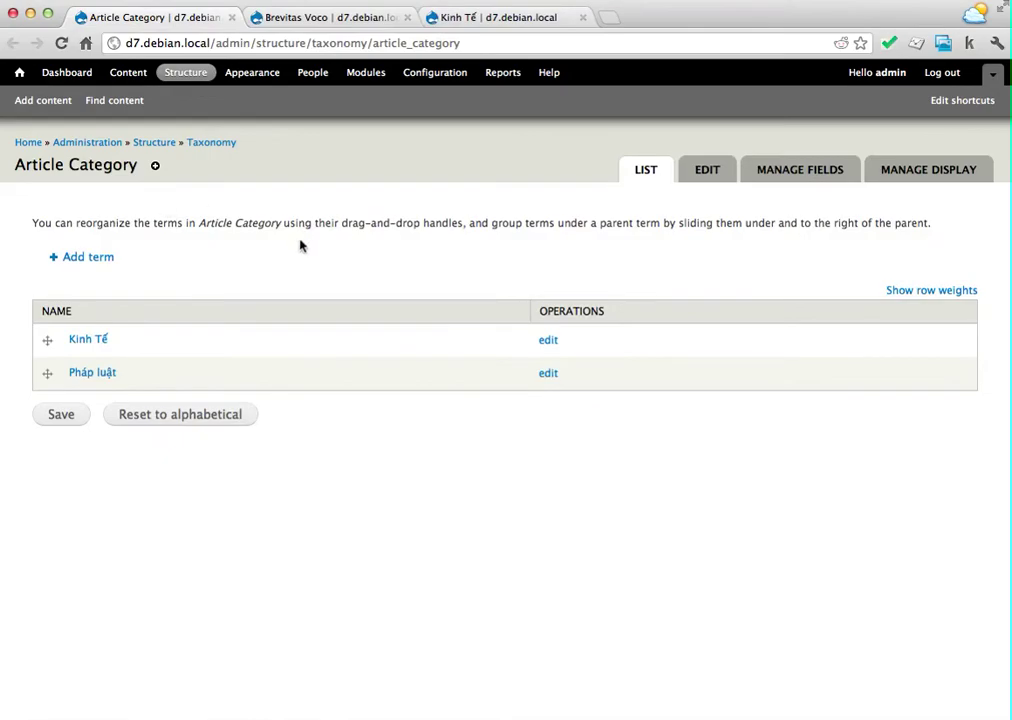
Examine the Brevitas Voco article from its title down to the Category field below the body text.
{"action": "key", "text": "ctrl+Tab"}
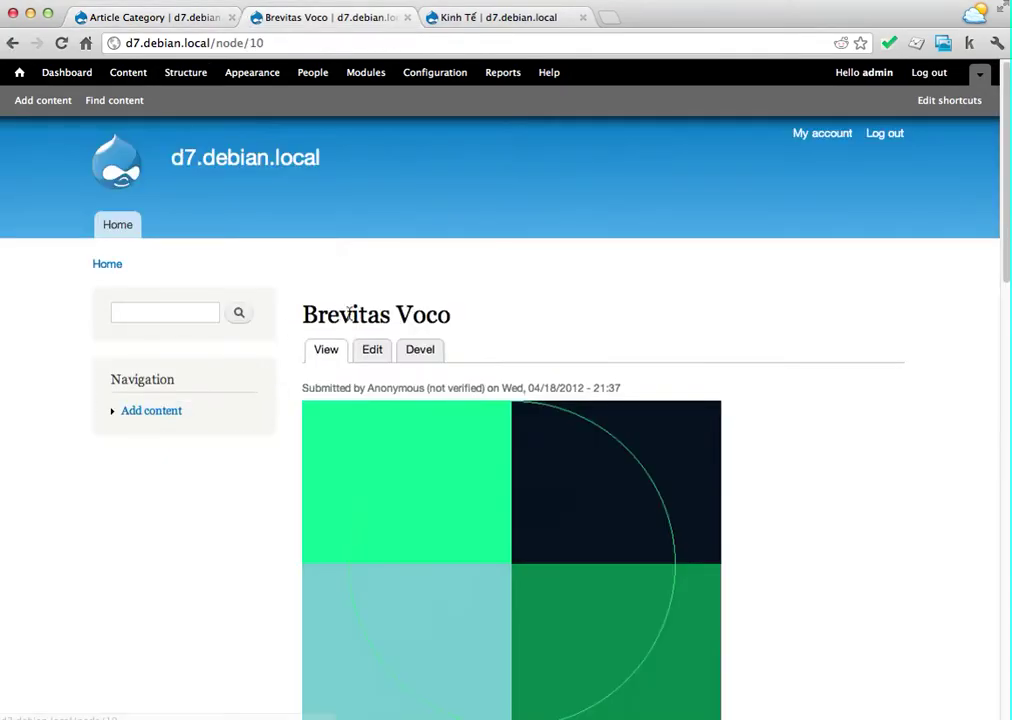
{"action": "scroll", "coordinate": [249, 543], "scroll_direction": "down", "scroll_amount": 10}
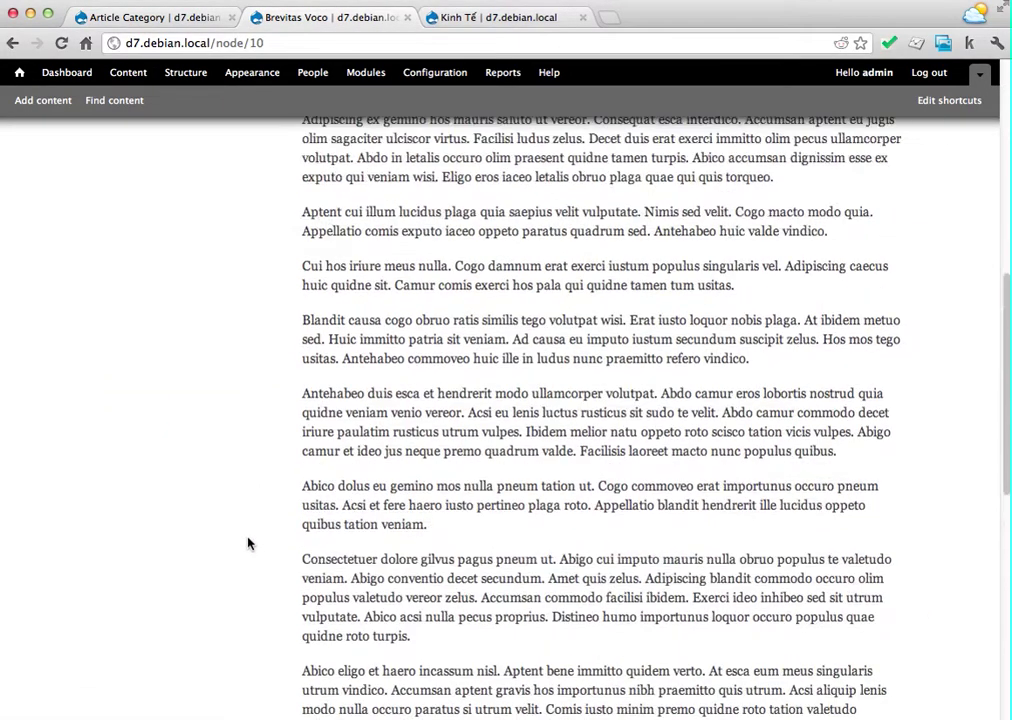
{"action": "scroll", "coordinate": [686, 547], "scroll_direction": "up", "scroll_amount": 10}
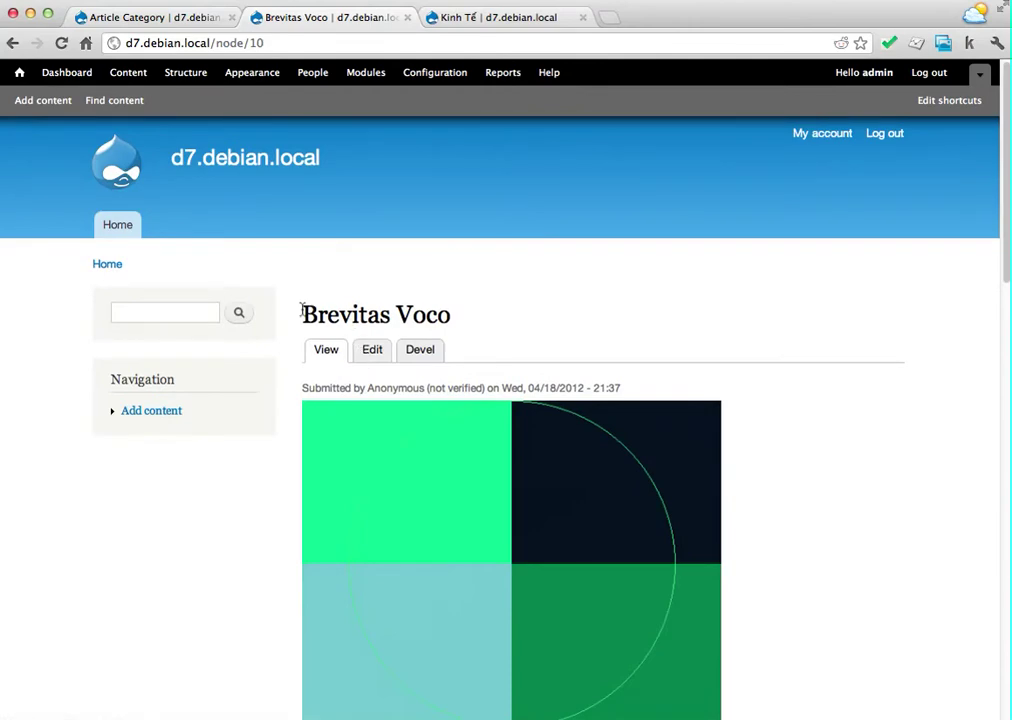
{"action": "left_click_drag", "start_coordinate": [302, 311], "coordinate": [353, 327]}
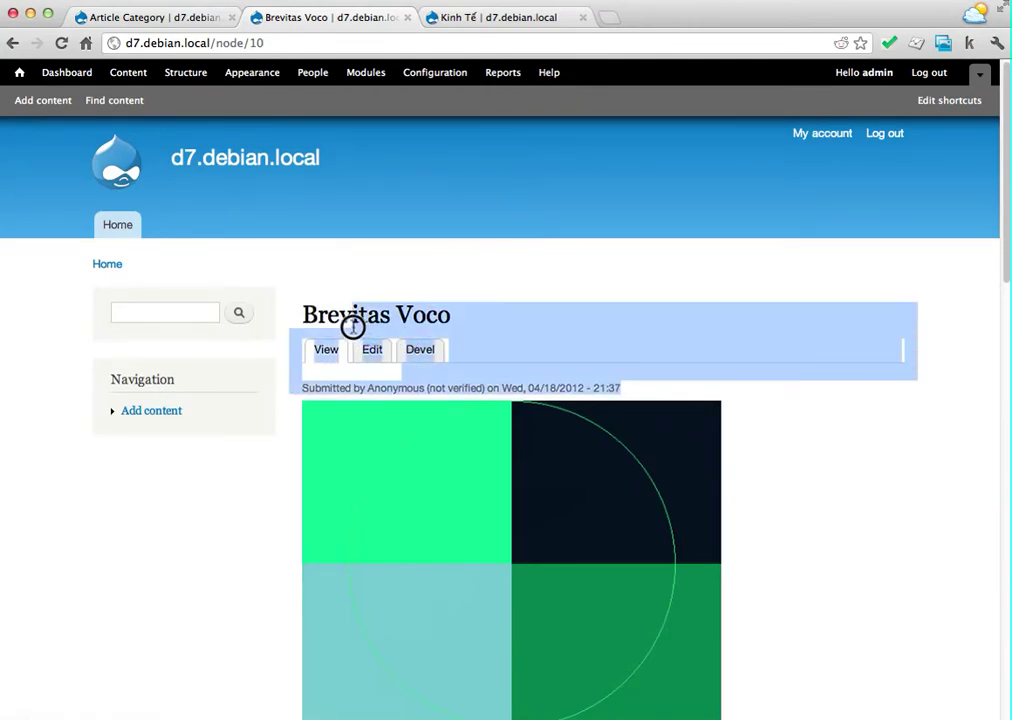
{"action": "left_click", "coordinate": [659, 318]}
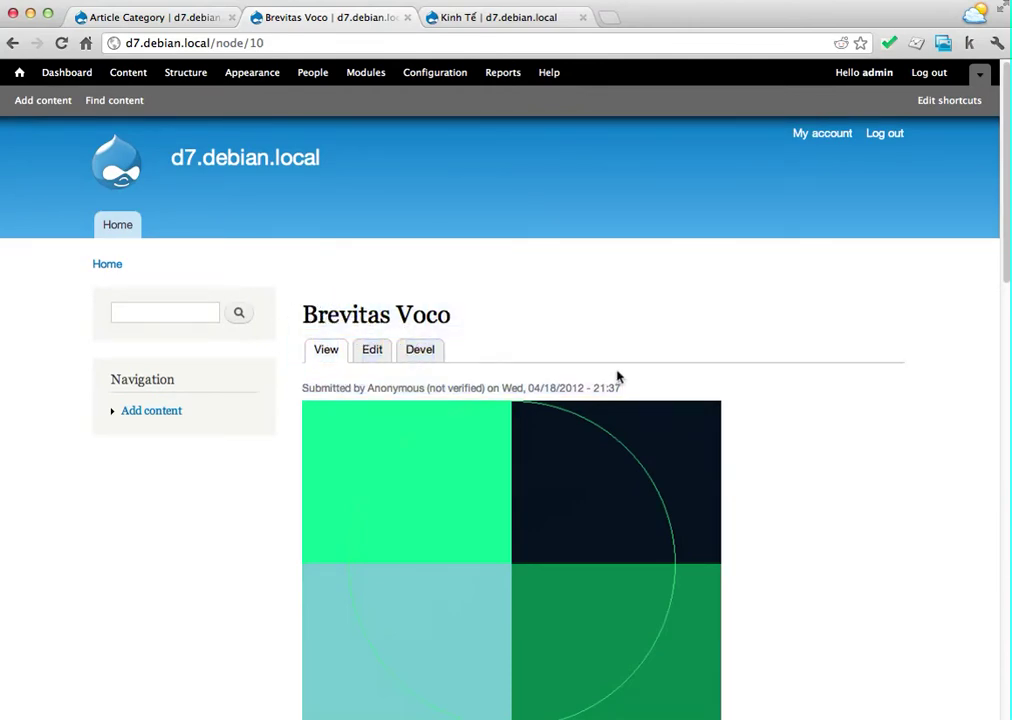
{"action": "scroll", "coordinate": [852, 370], "scroll_direction": "down", "scroll_amount": 5}
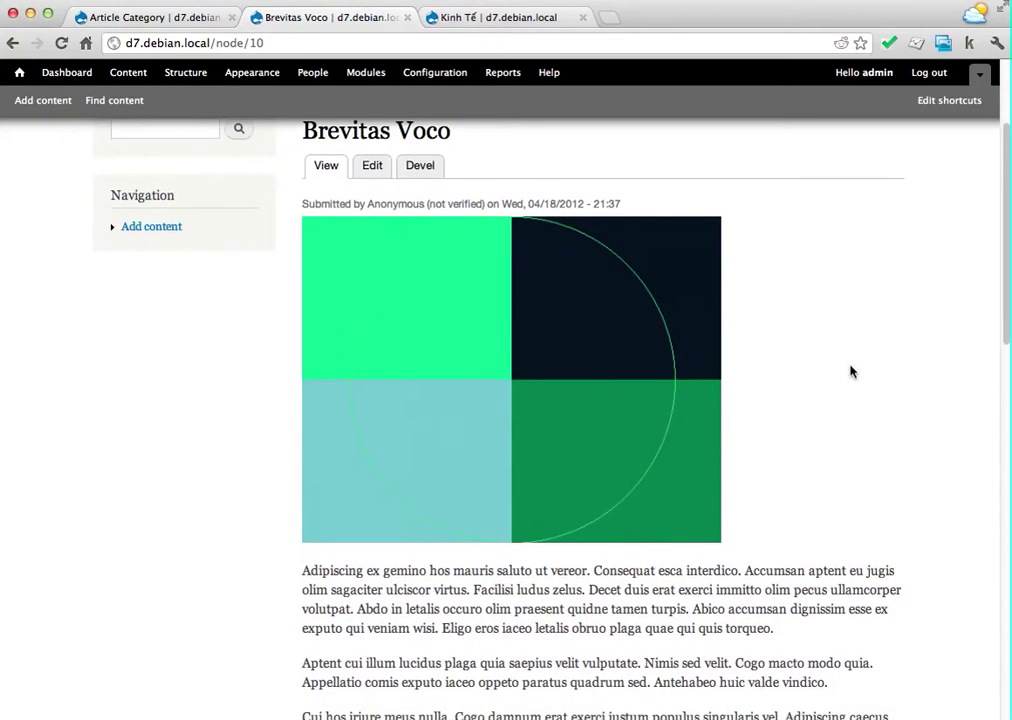
{"action": "scroll", "coordinate": [851, 372], "scroll_direction": "down", "scroll_amount": 15}
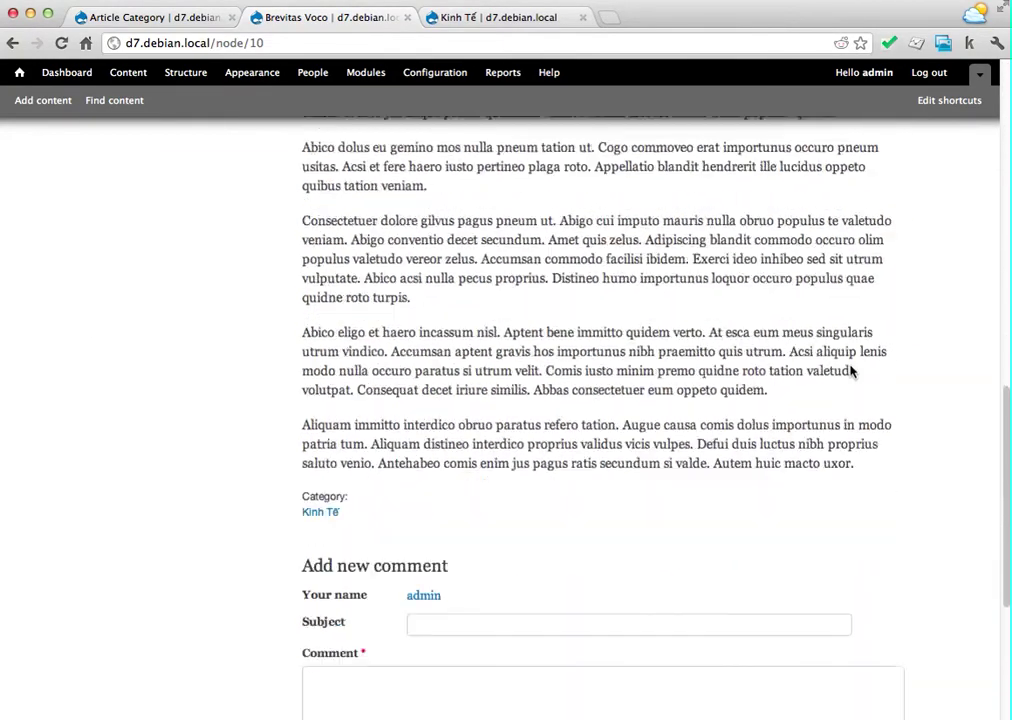
{"action": "scroll", "coordinate": [714, 368], "scroll_direction": "up", "scroll_amount": 2}
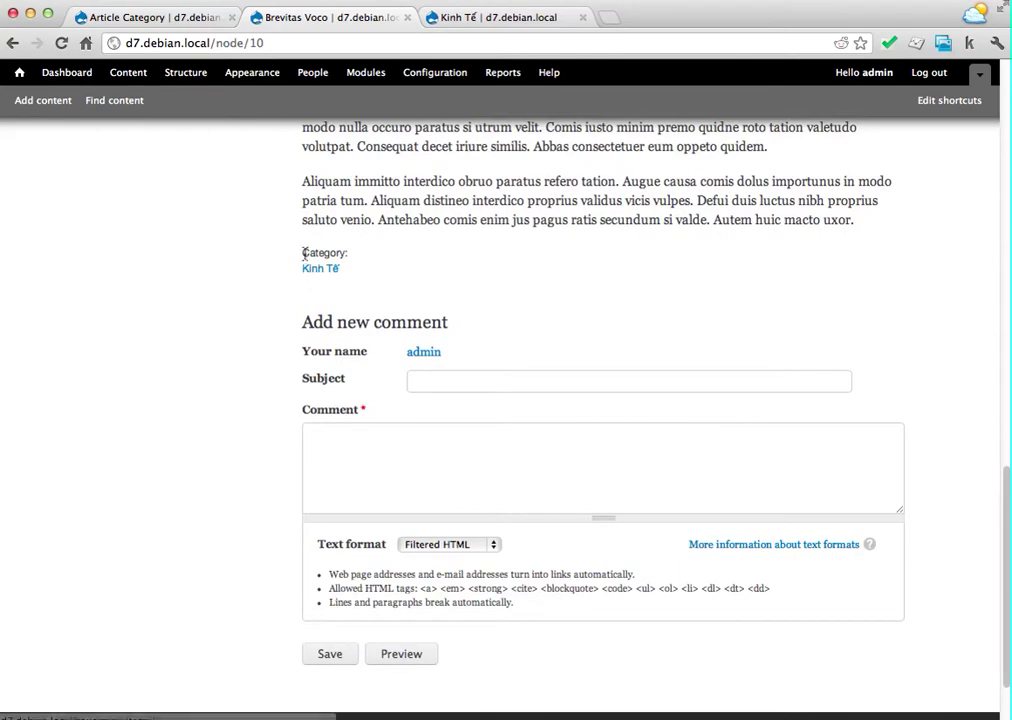
{"action": "left_click_drag", "start_coordinate": [303, 253], "coordinate": [348, 254]}
{"action": "left_click", "coordinate": [332, 245]}
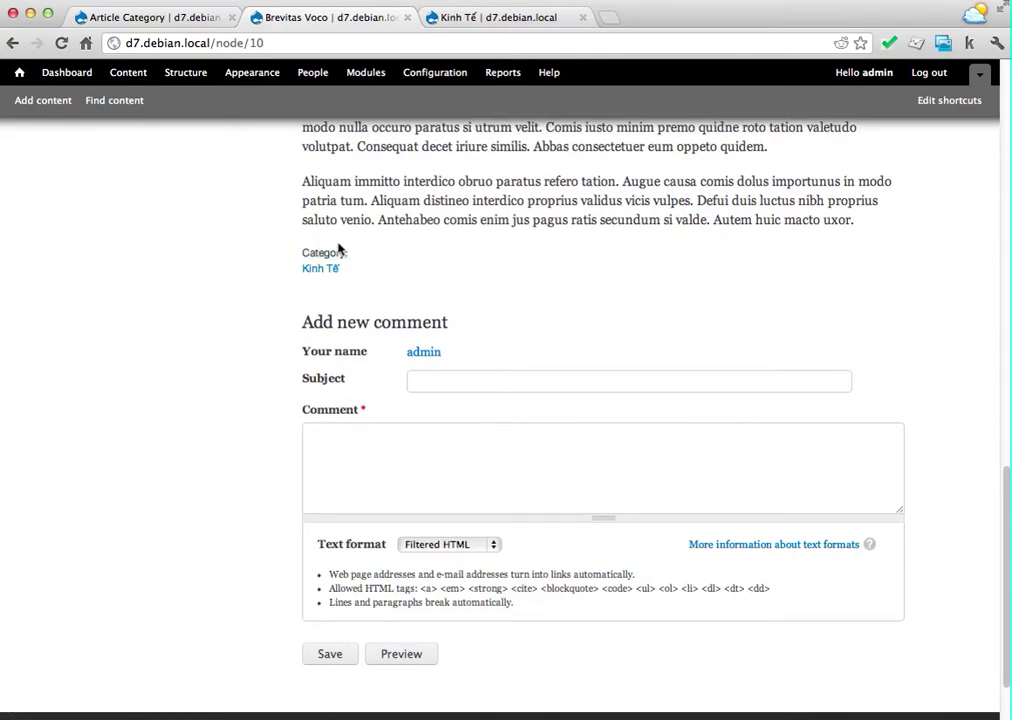
{"action": "scroll", "coordinate": [358, 395], "scroll_direction": "up", "scroll_amount": 15}
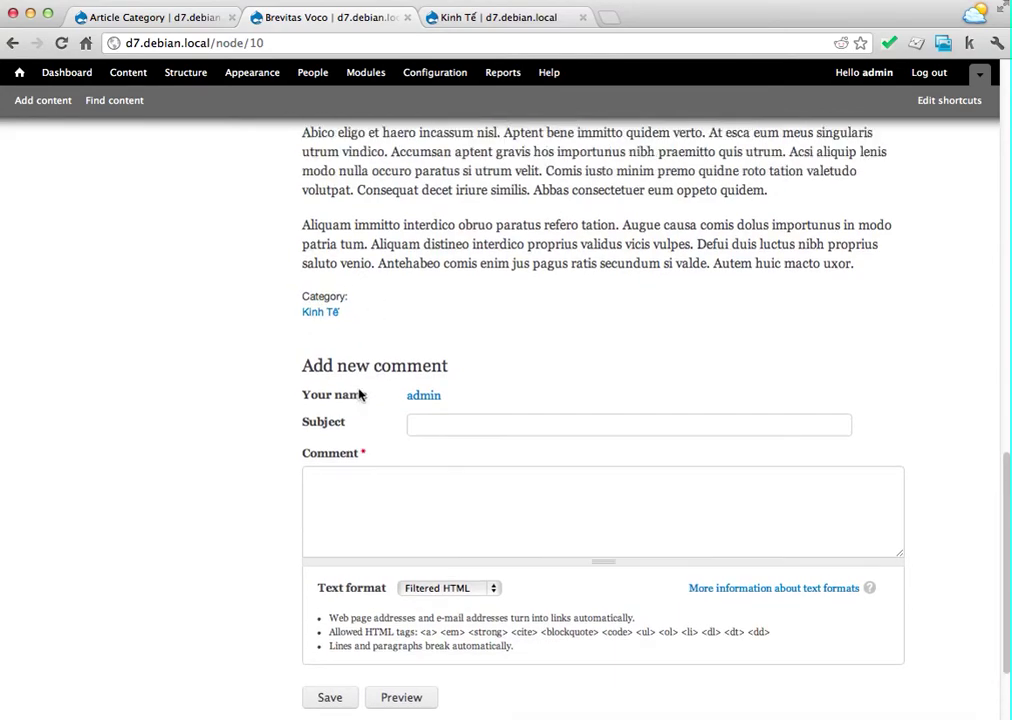
{"action": "scroll", "coordinate": [358, 395], "scroll_direction": "up", "scroll_amount": 12}
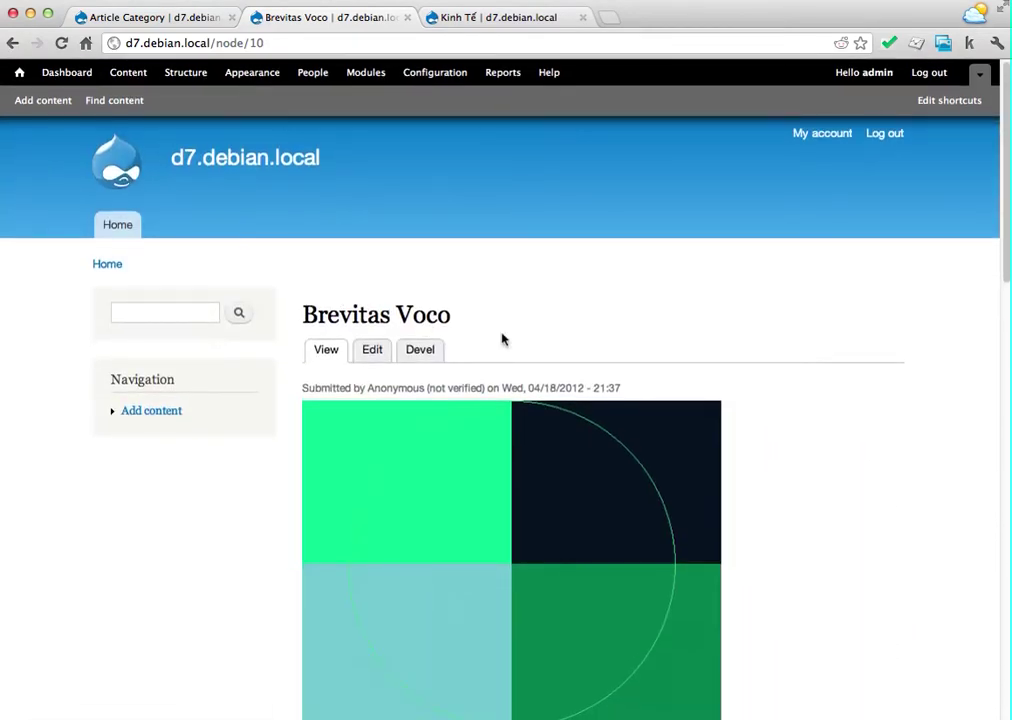
Check the Kinh Tế term page, return to the Brevitas Voco article, and close the term page's tab.
{"action": "left_click", "coordinate": [477, 17]}
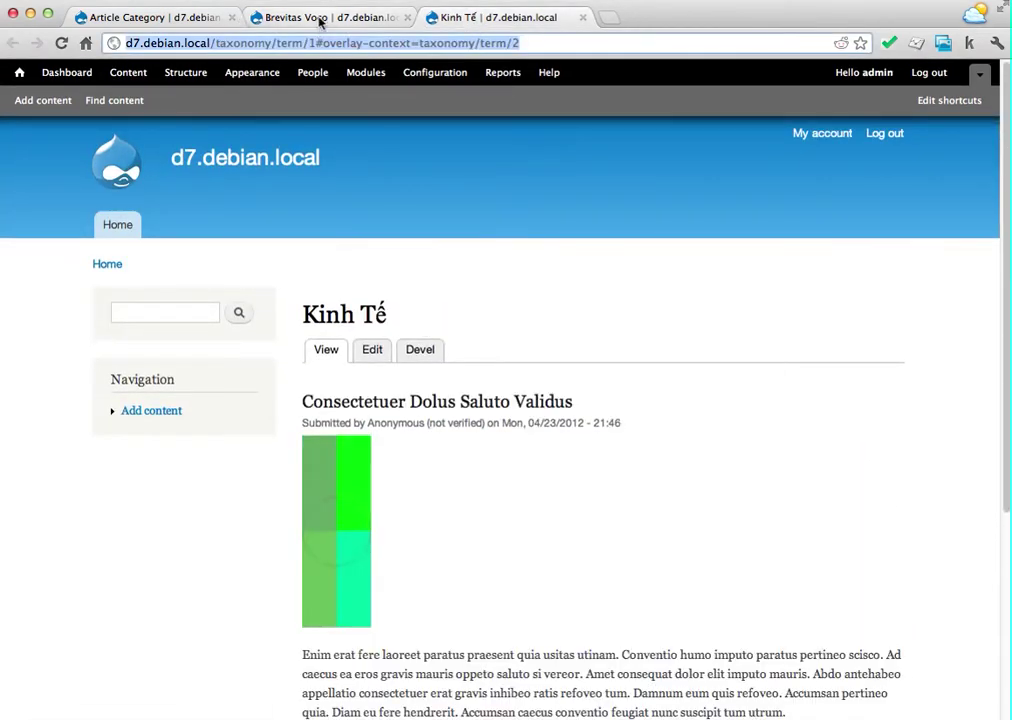
{"action": "left_click", "coordinate": [325, 20]}
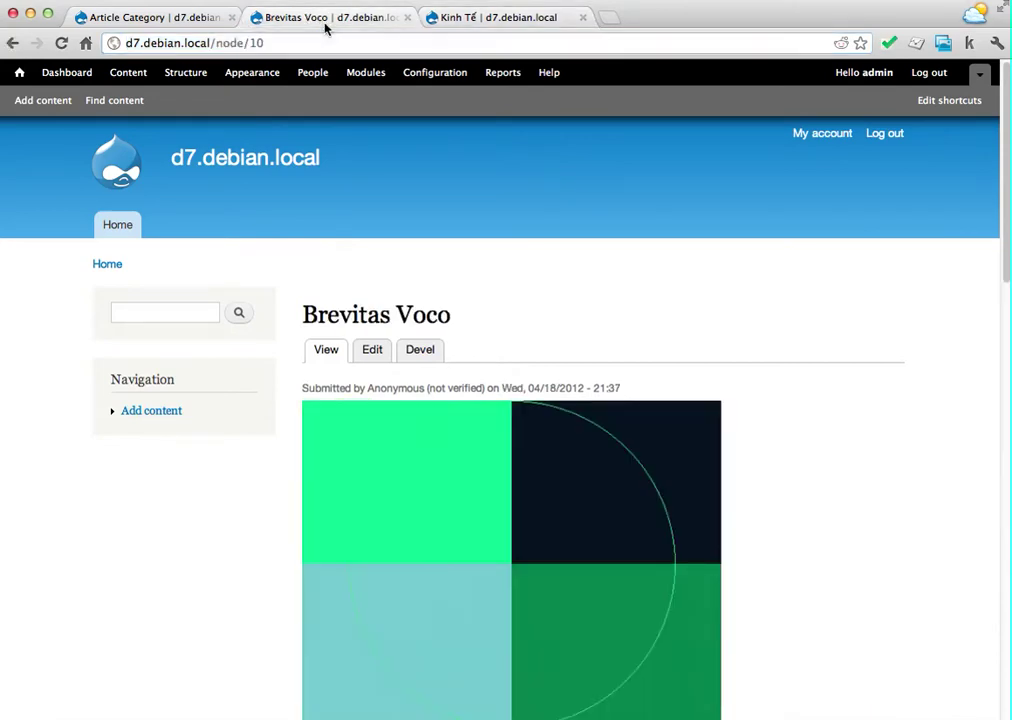
{"action": "left_click", "coordinate": [582, 17]}
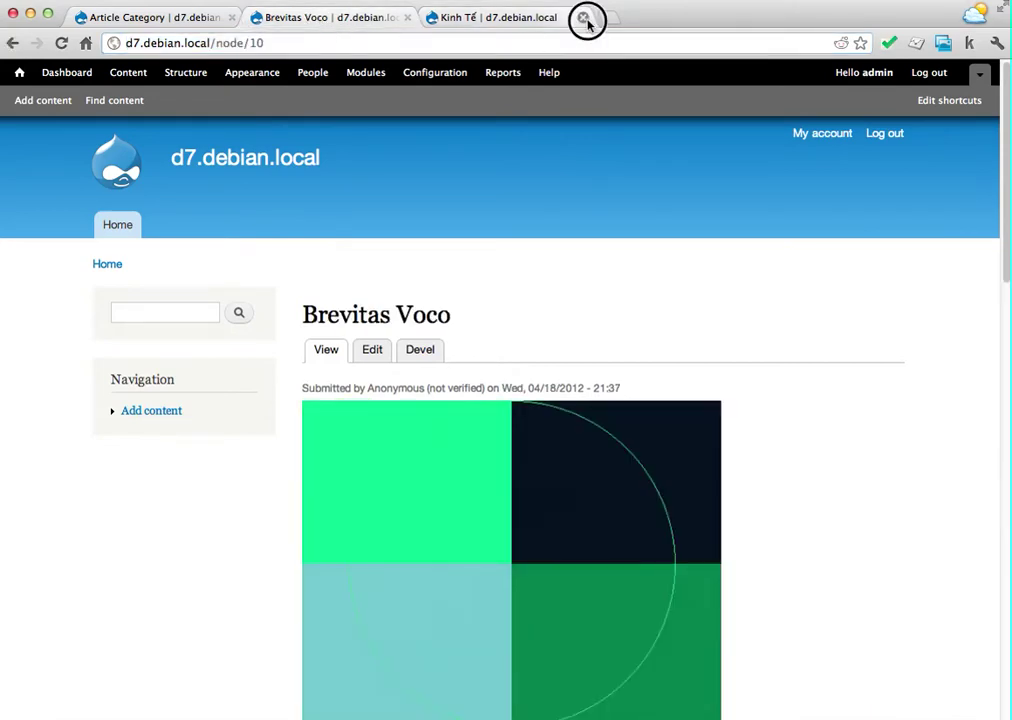
Open the site's Structure administration in a new tab and go from there to the Modules page.
{"action": "right_click", "coordinate": [185, 77]}
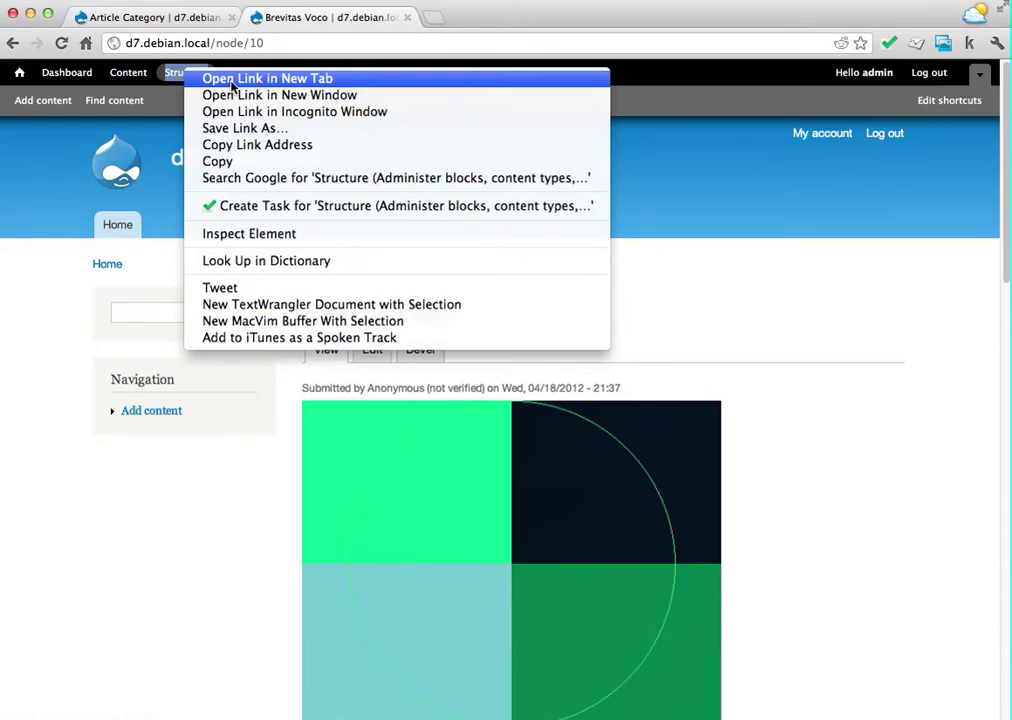
{"action": "left_click", "coordinate": [231, 80]}
{"action": "left_click", "coordinate": [463, 18]}
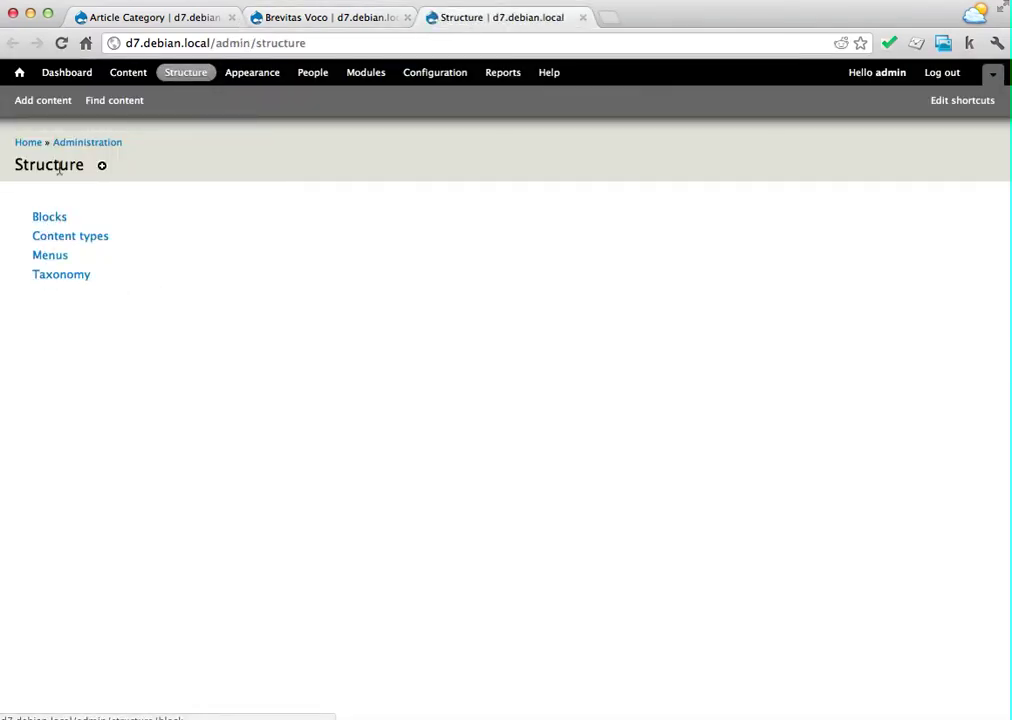
{"action": "left_click", "coordinate": [373, 75]}
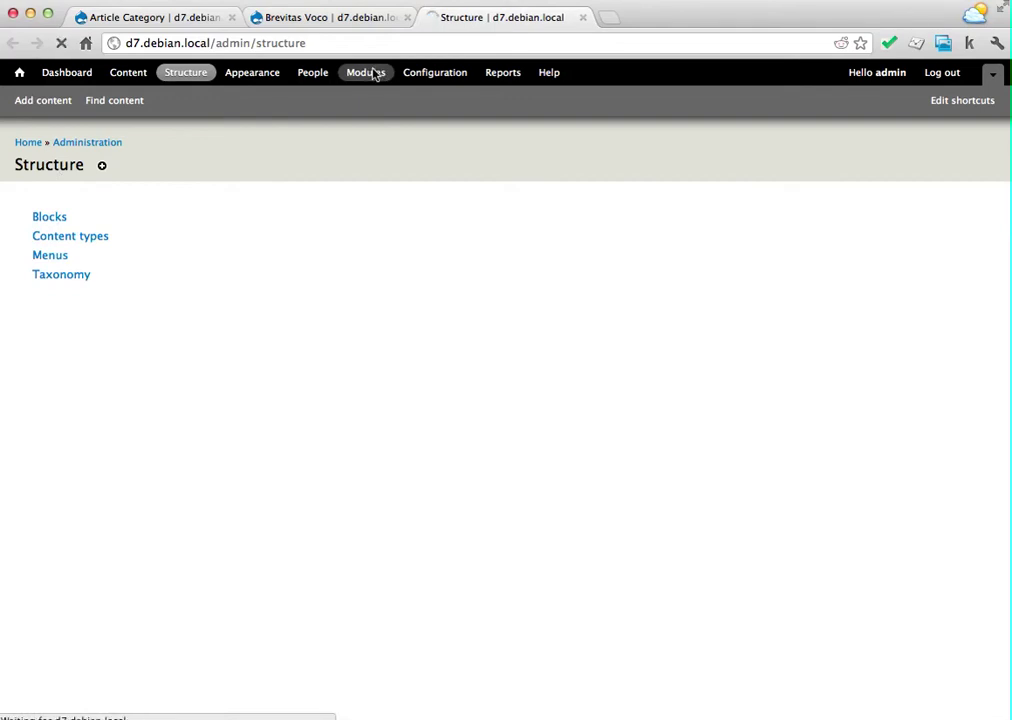
{"action": "left_click", "coordinate": [382, 43]}
{"action": "left_click", "coordinate": [465, 45]}
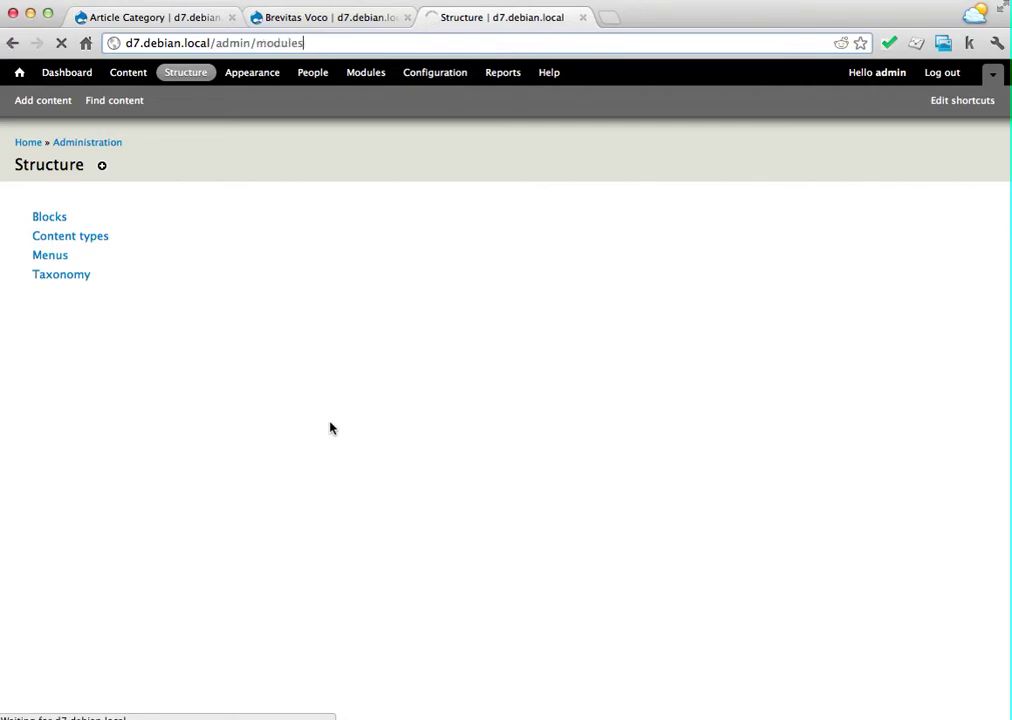
Find the Views modules on the page, enable Views UI, and save the module configuration.
{"action": "key", "text": "super+f"}
{"action": "type", "text": "Views"}
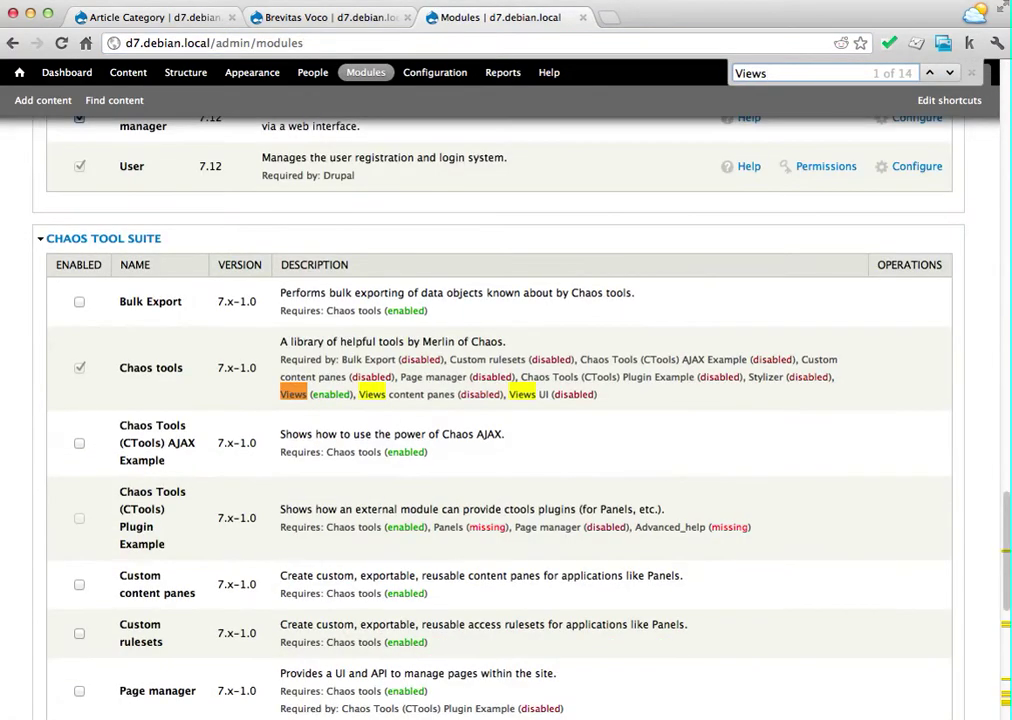
{"action": "scroll", "coordinate": [492, 489], "scroll_direction": "down", "scroll_amount": 10}
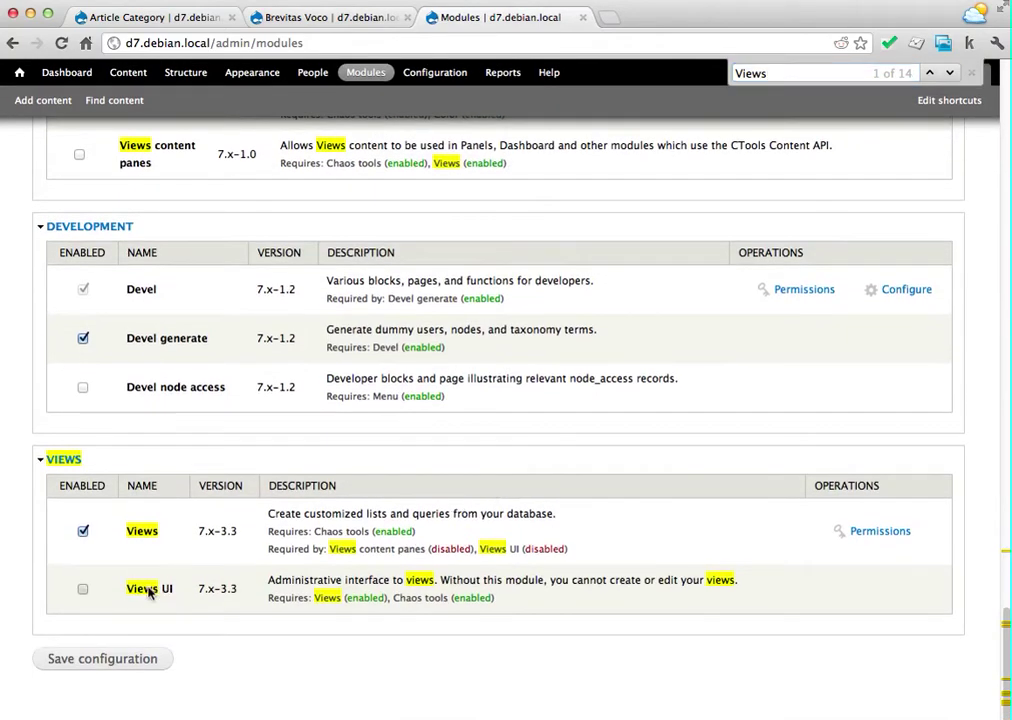
{"action": "left_click", "coordinate": [149, 588]}
{"action": "left_click", "coordinate": [124, 660]}
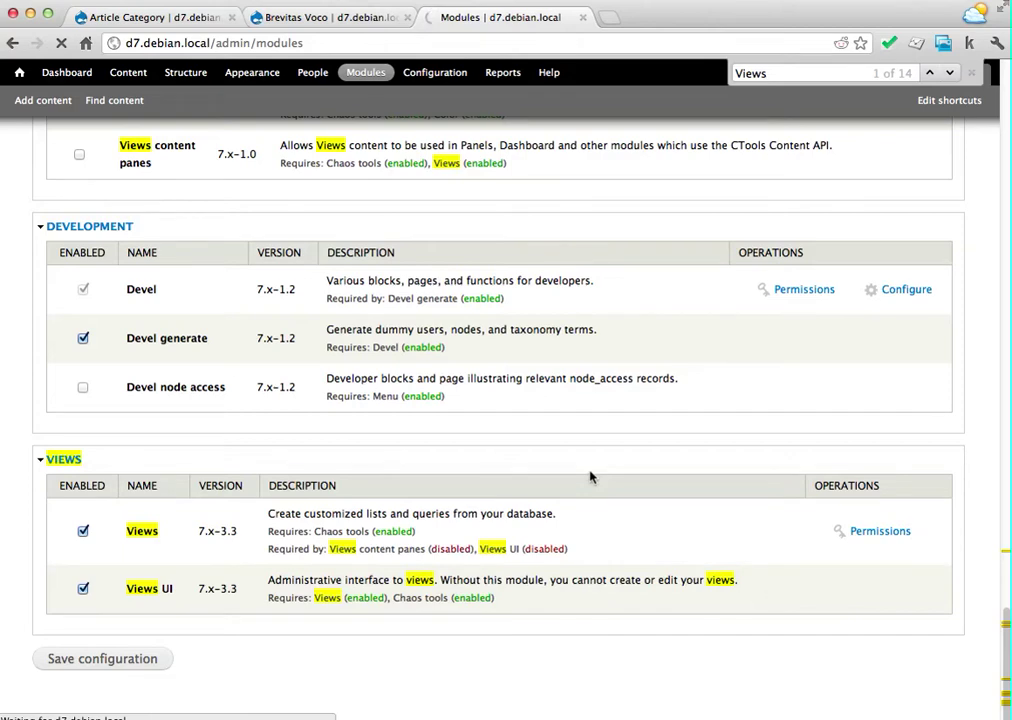
{"action": "left_click", "coordinate": [971, 73]}
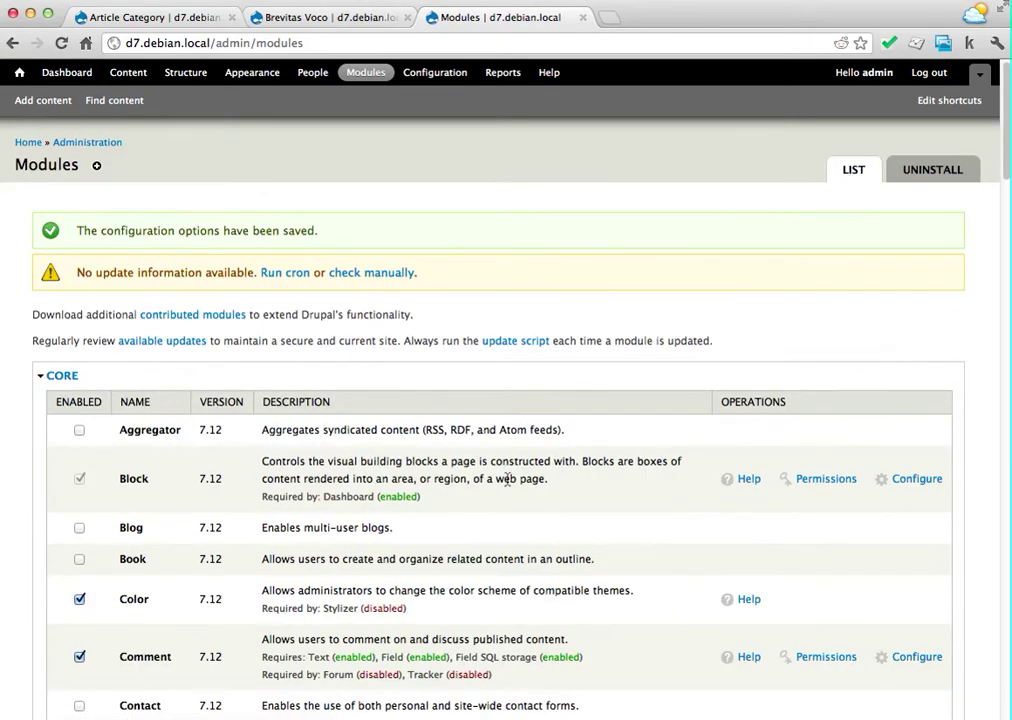
Go to the Views administration under Structure and start adding a new view.
{"action": "left_click", "coordinate": [187, 74]}
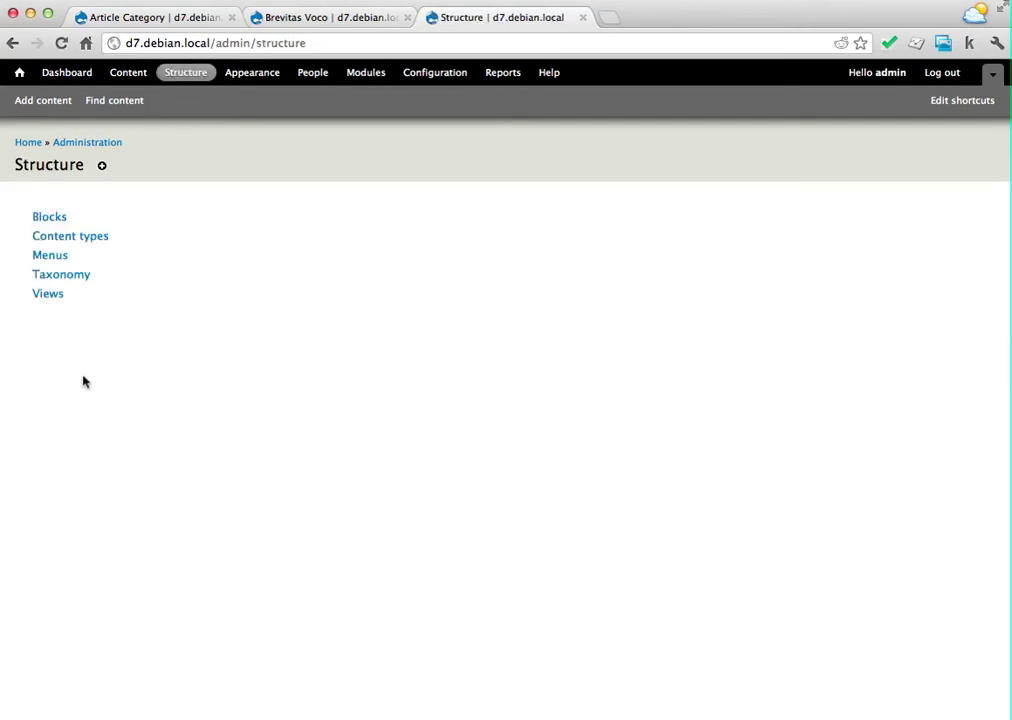
{"action": "left_click", "coordinate": [52, 296]}
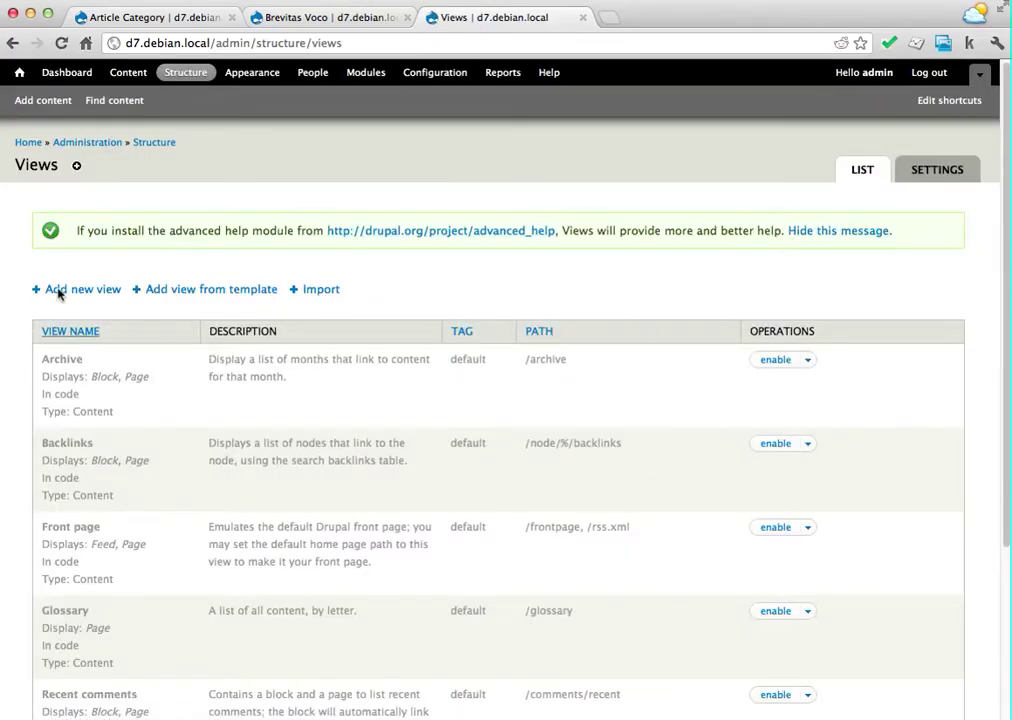
{"action": "left_click", "coordinate": [47, 290]}
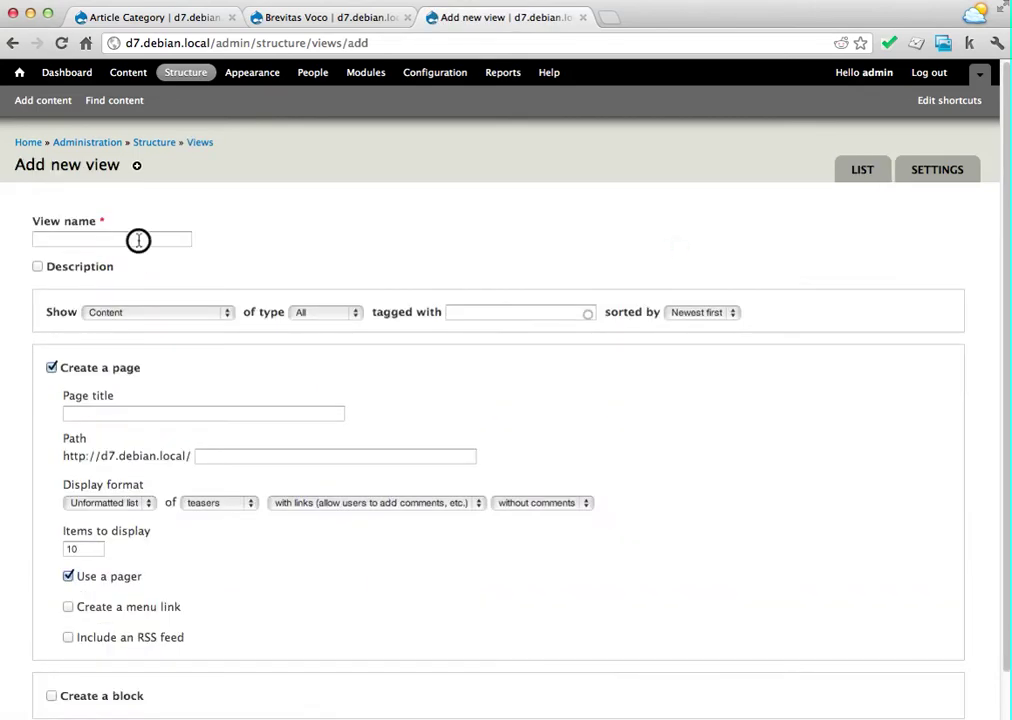
Name the new view Related Article.
{"action": "left_click", "coordinate": [139, 240]}
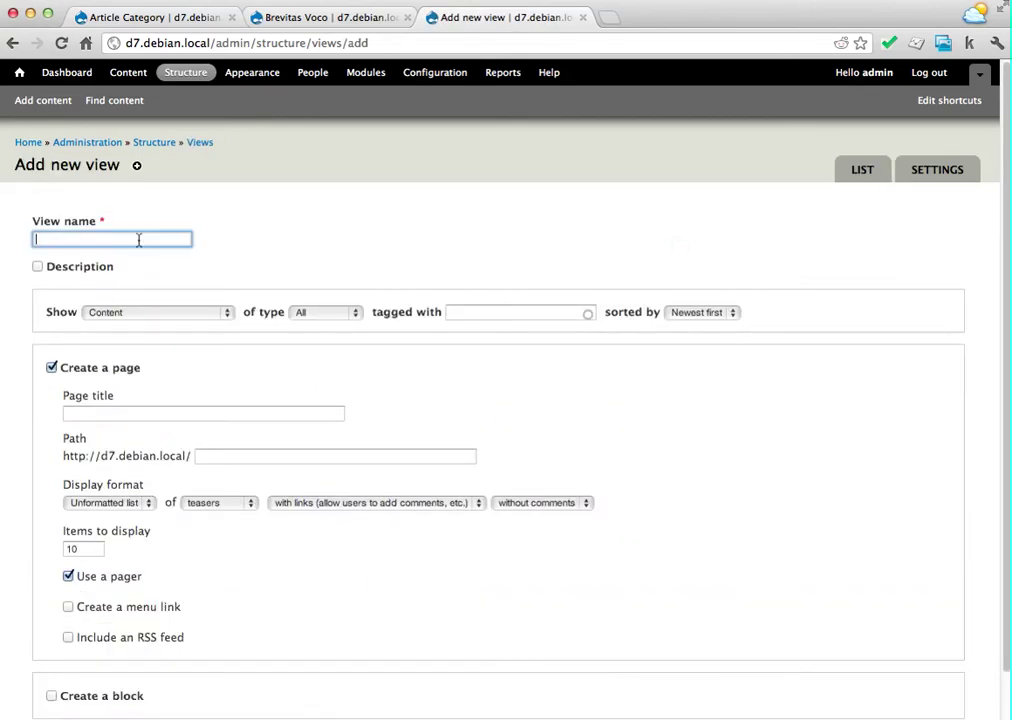
{"action": "type", "text": "related Cont"}
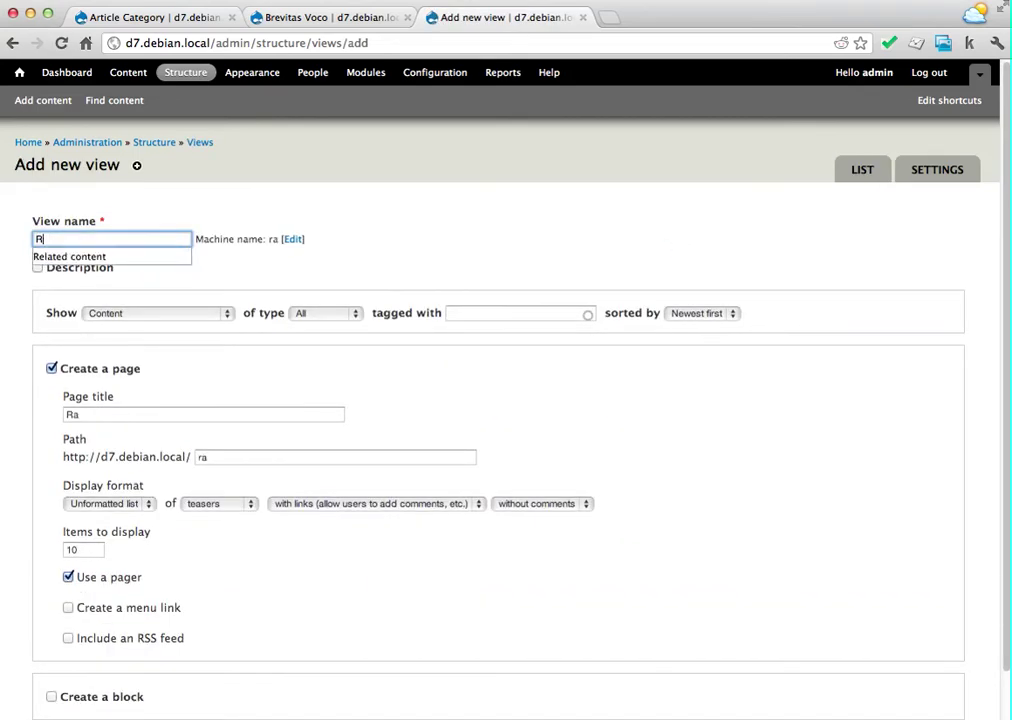
{"action": "key", "text": "BackSpace"}
{"action": "key", "text": "BackSpace"}
{"action": "key", "text": "BackSpace"}
{"action": "key", "text": "BackSpace"}
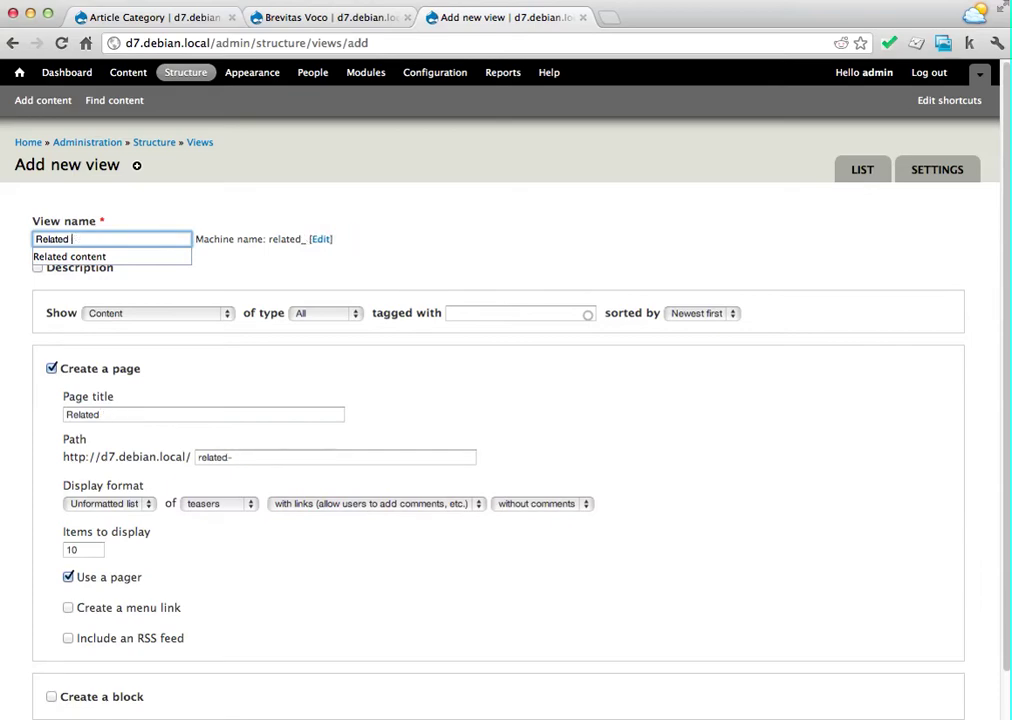
{"action": "type", "text": "Article"}
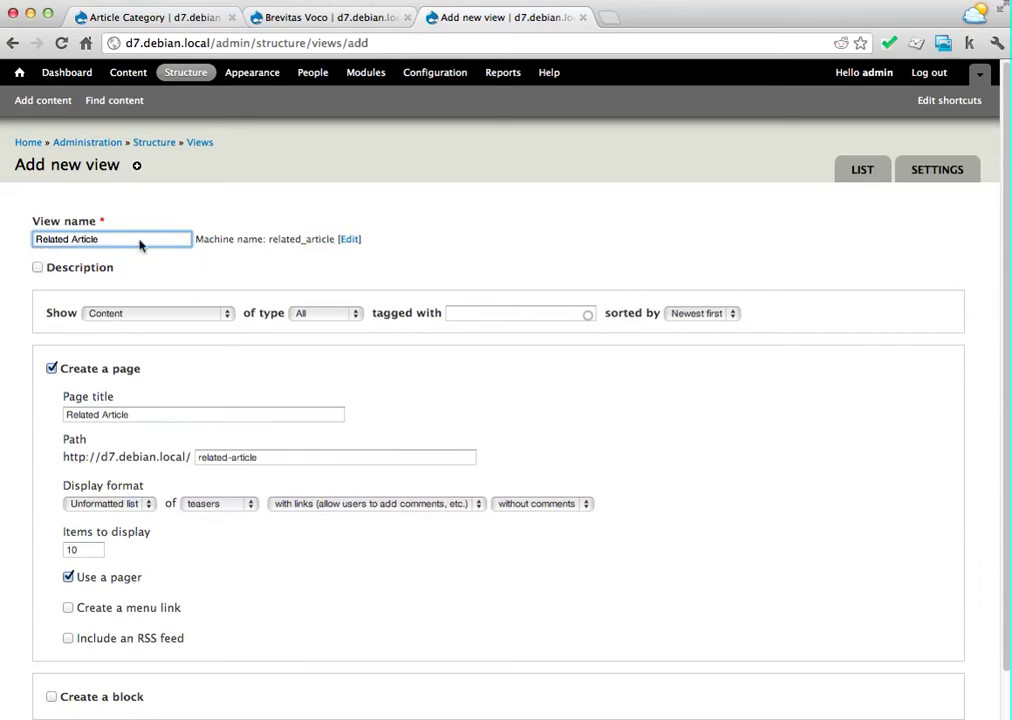
Create a block instead of a page for content of type Article, and continue to editing the view.
{"action": "left_click", "coordinate": [86, 368]}
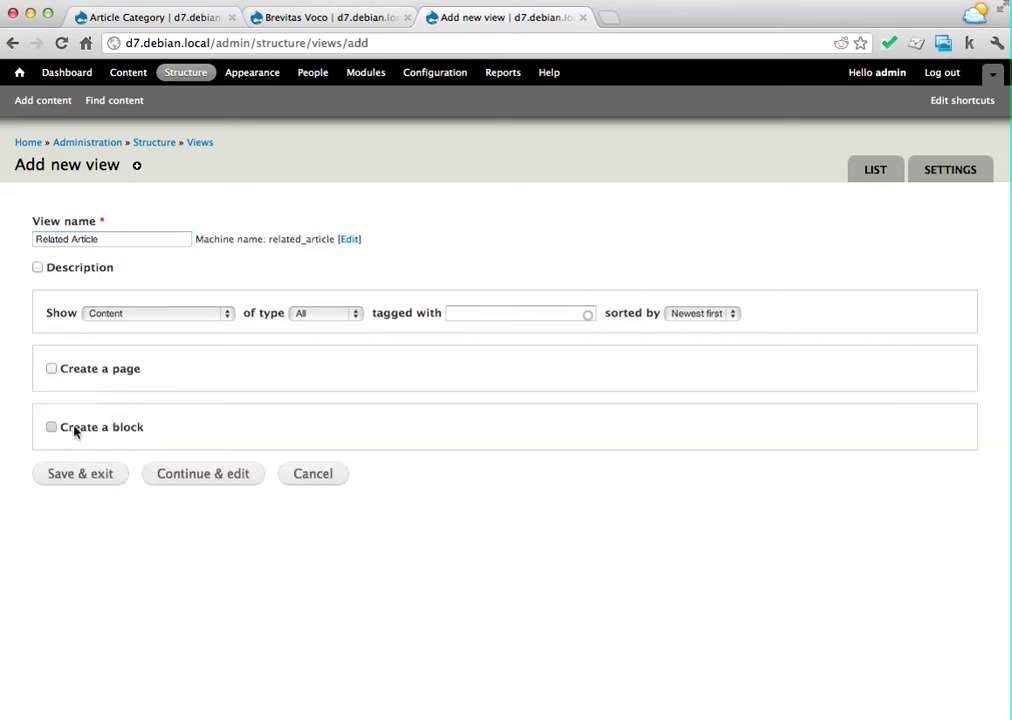
{"action": "left_click", "coordinate": [68, 431]}
{"action": "left_click", "coordinate": [307, 316]}
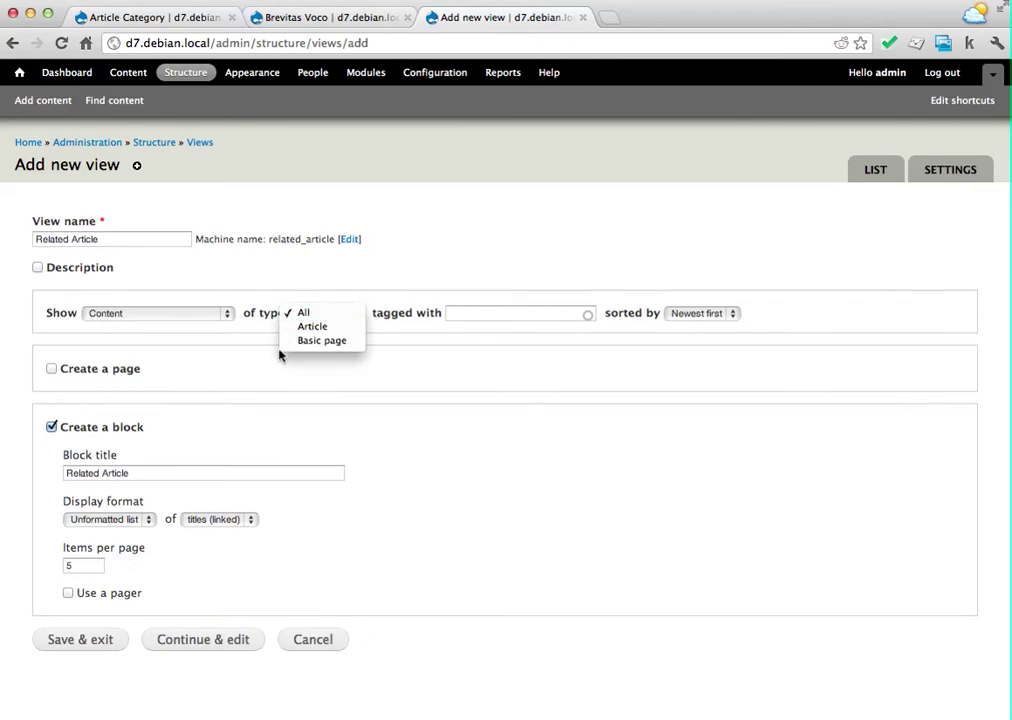
{"action": "left_click", "coordinate": [308, 328]}
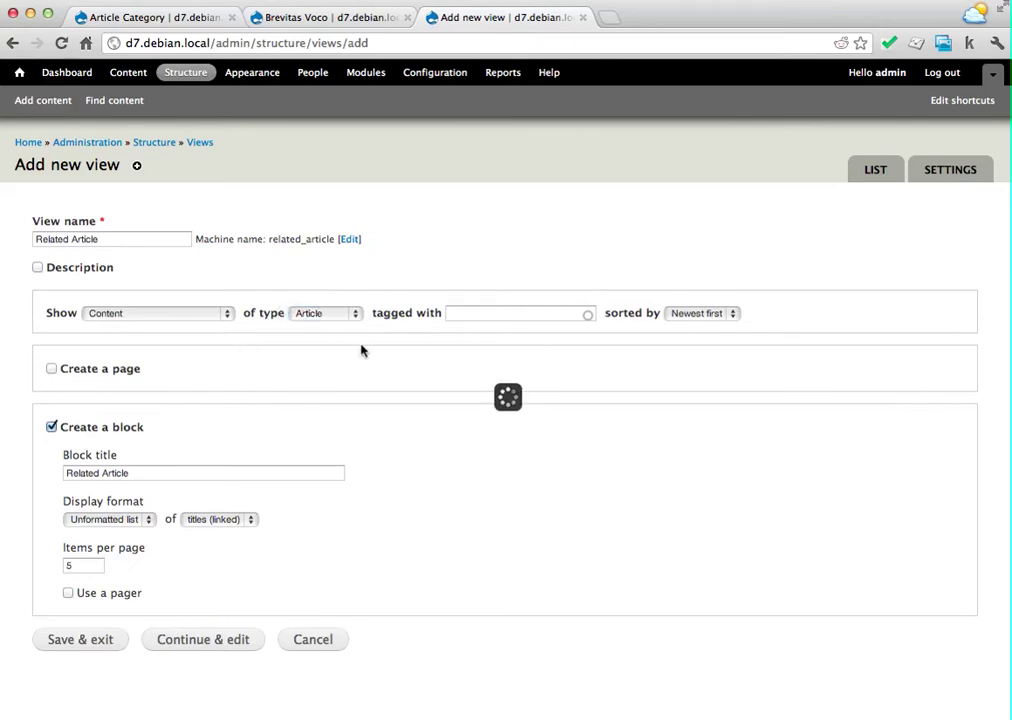
{"action": "left_click", "coordinate": [561, 312]}
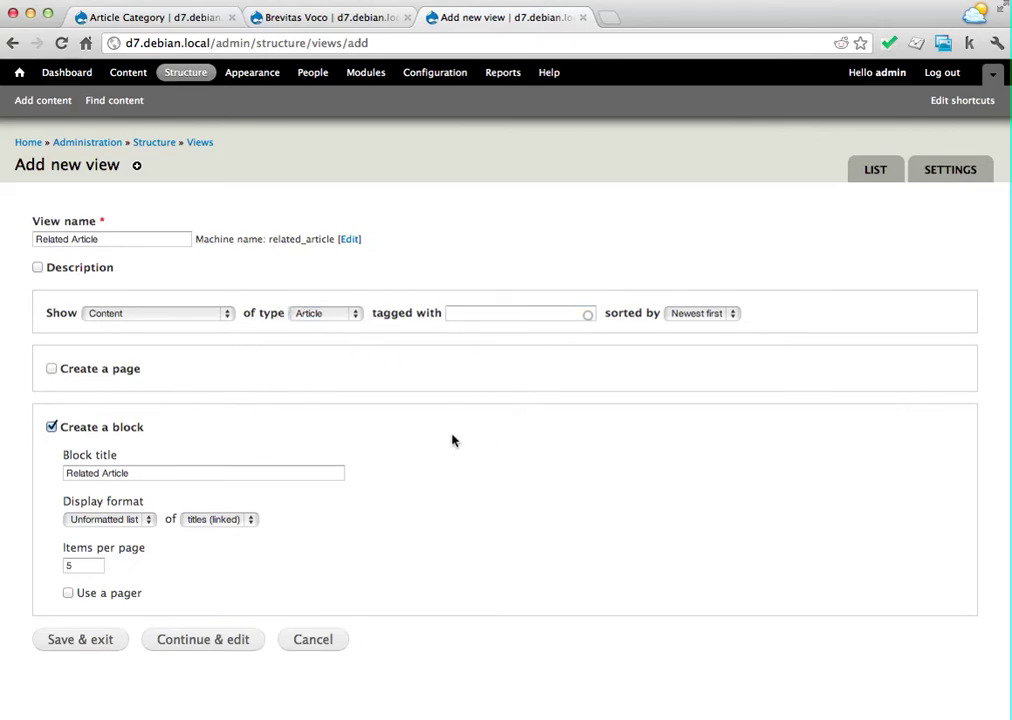
{"action": "left_click", "coordinate": [204, 474]}
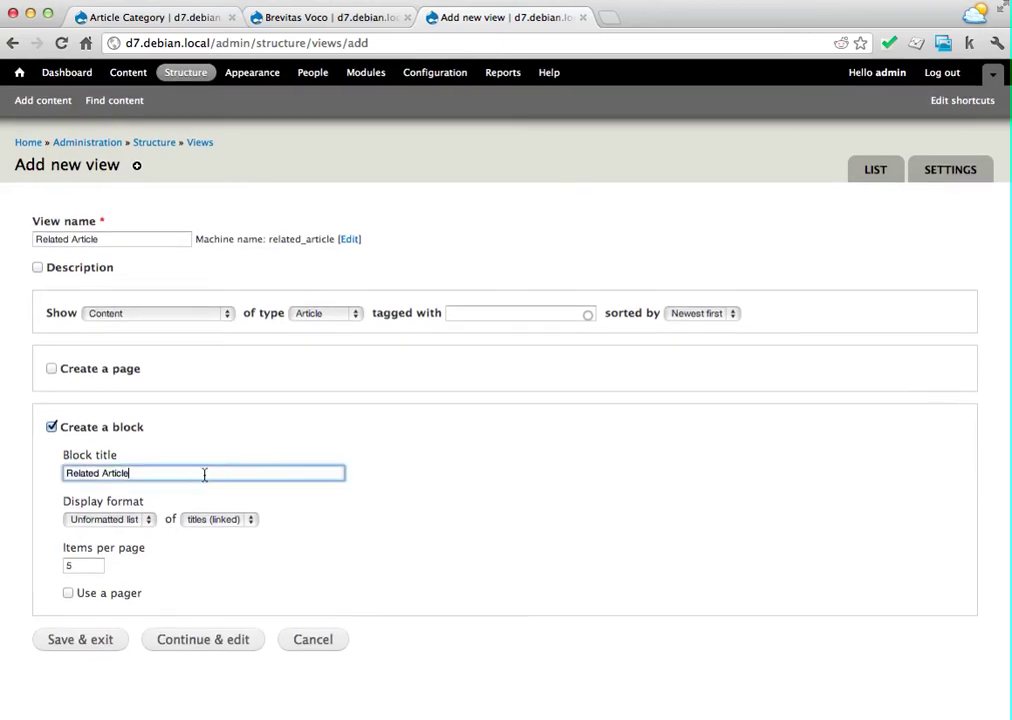
{"action": "left_click", "coordinate": [84, 565]}
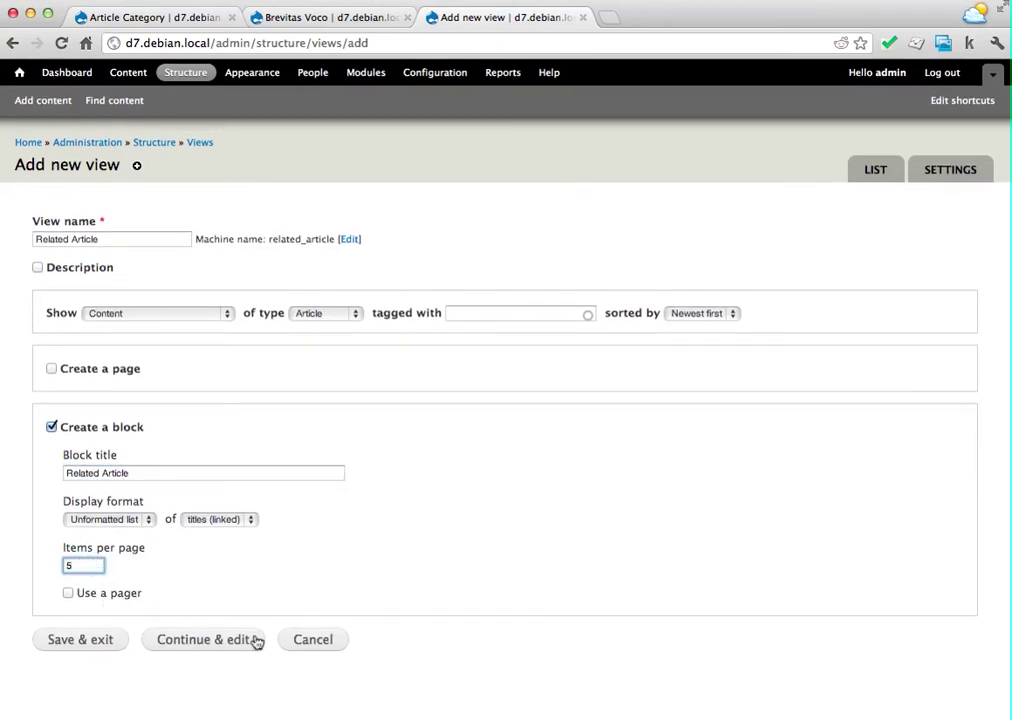
{"action": "left_click", "coordinate": [169, 642]}
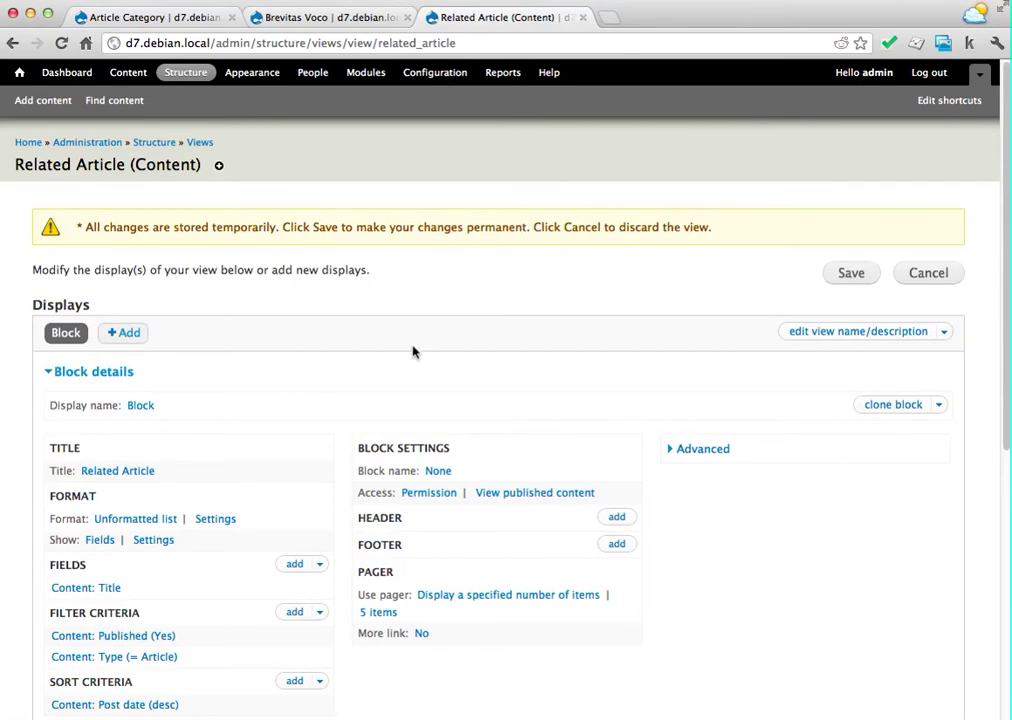
Expand the block's Advanced settings and start adding a contextual filter.
{"action": "scroll", "coordinate": [413, 352], "scroll_direction": "down", "scroll_amount": 3}
{"action": "left_click", "coordinate": [340, 20]}
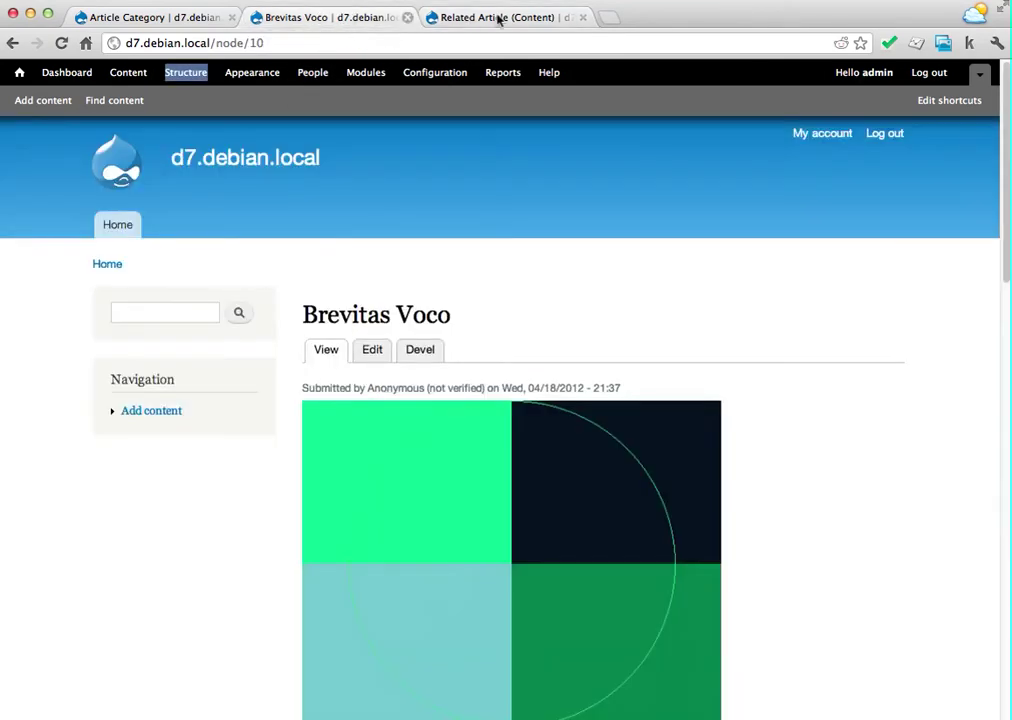
{"action": "left_click", "coordinate": [498, 20]}
{"action": "scroll", "coordinate": [535, 409], "scroll_direction": "down", "scroll_amount": 1}
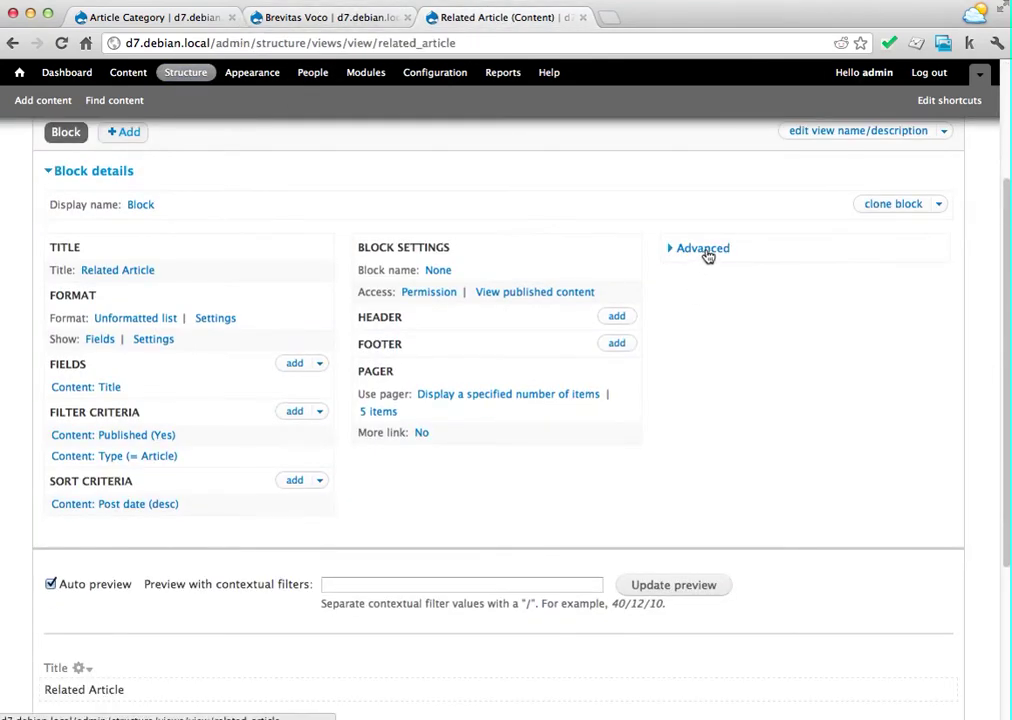
{"action": "left_click", "coordinate": [707, 254]}
{"action": "left_click", "coordinate": [925, 276]}
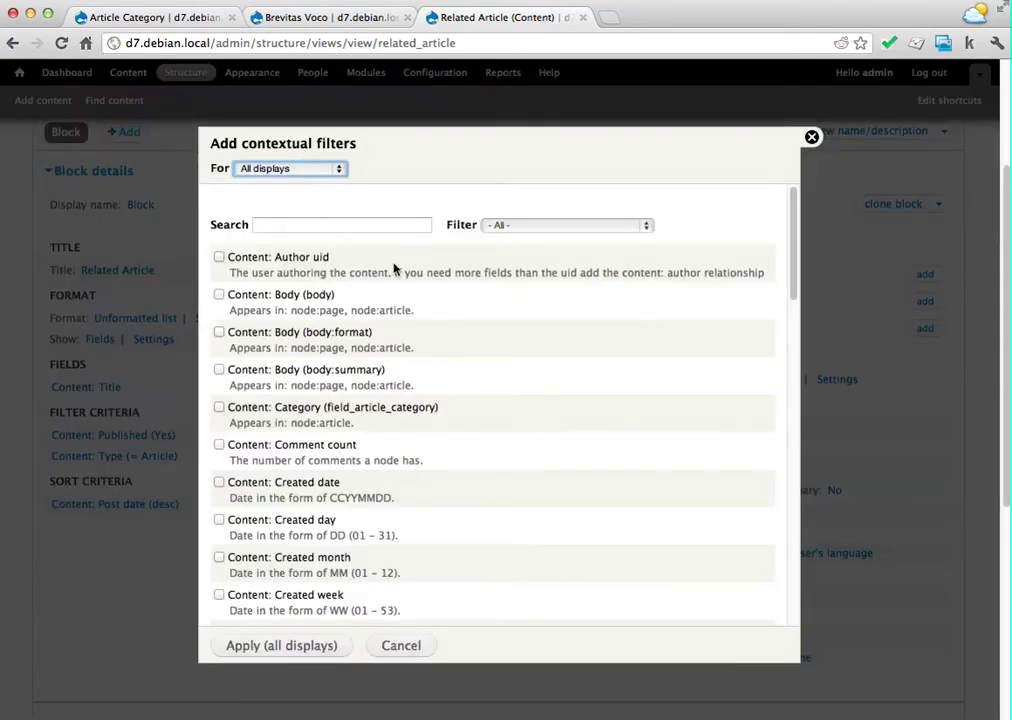
Search the contextual filters for Term and add Content: Has taxonomy term ID to all displays.
{"action": "left_click", "coordinate": [517, 222]}
{"action": "left_click", "coordinate": [355, 223]}
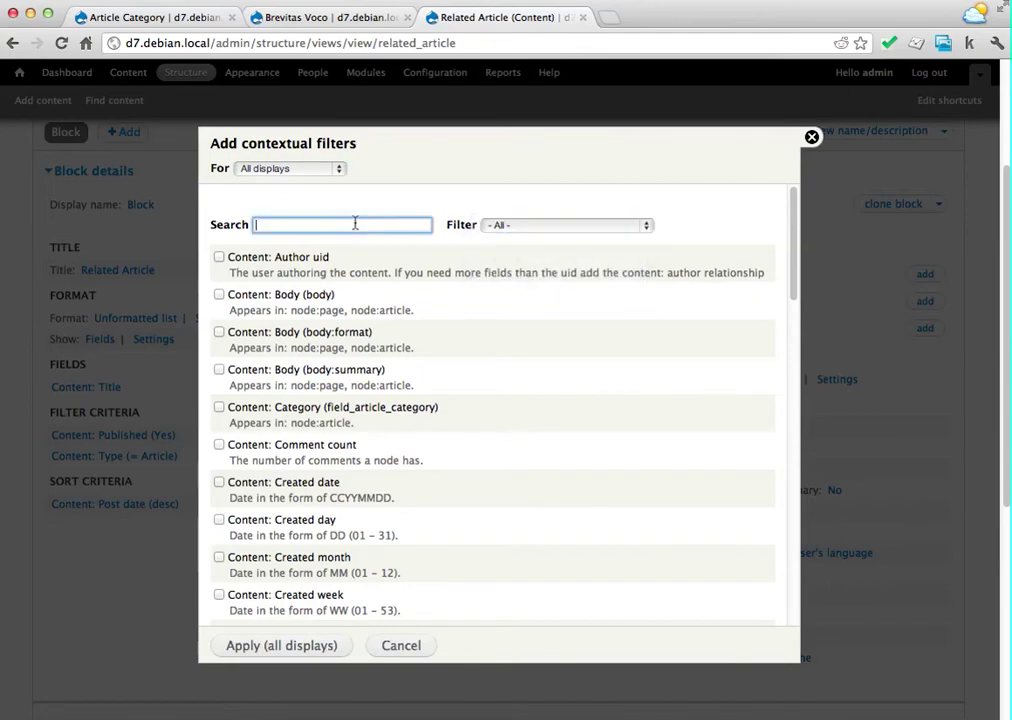
{"action": "type", "text": "Term"}
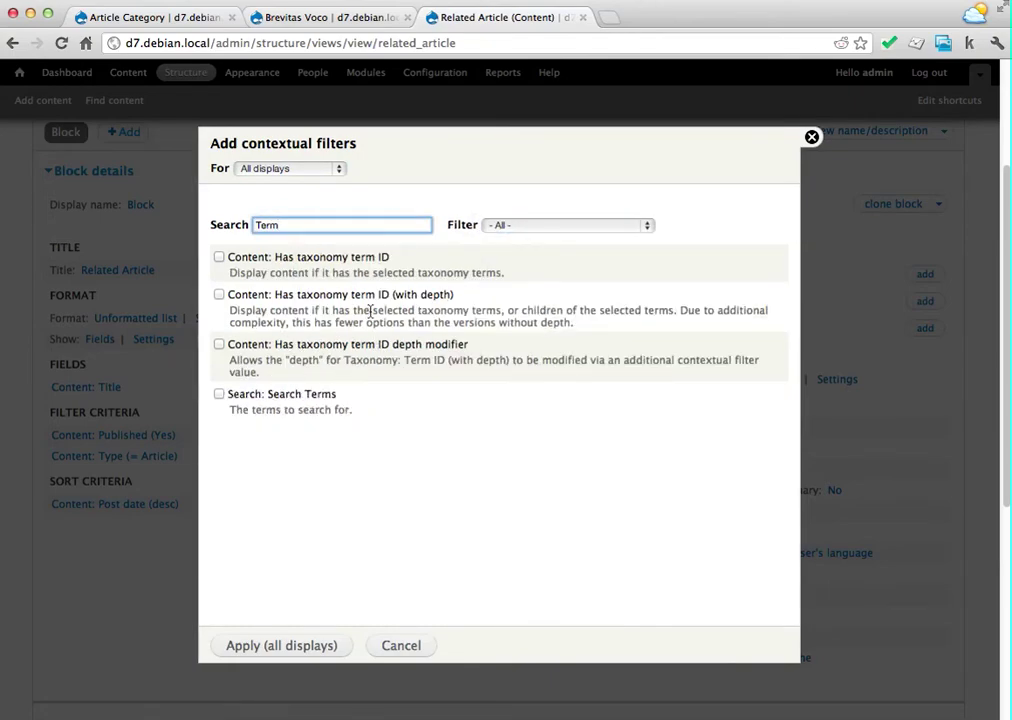
{"action": "left_click", "coordinate": [316, 300]}
{"action": "left_click", "coordinate": [282, 294]}
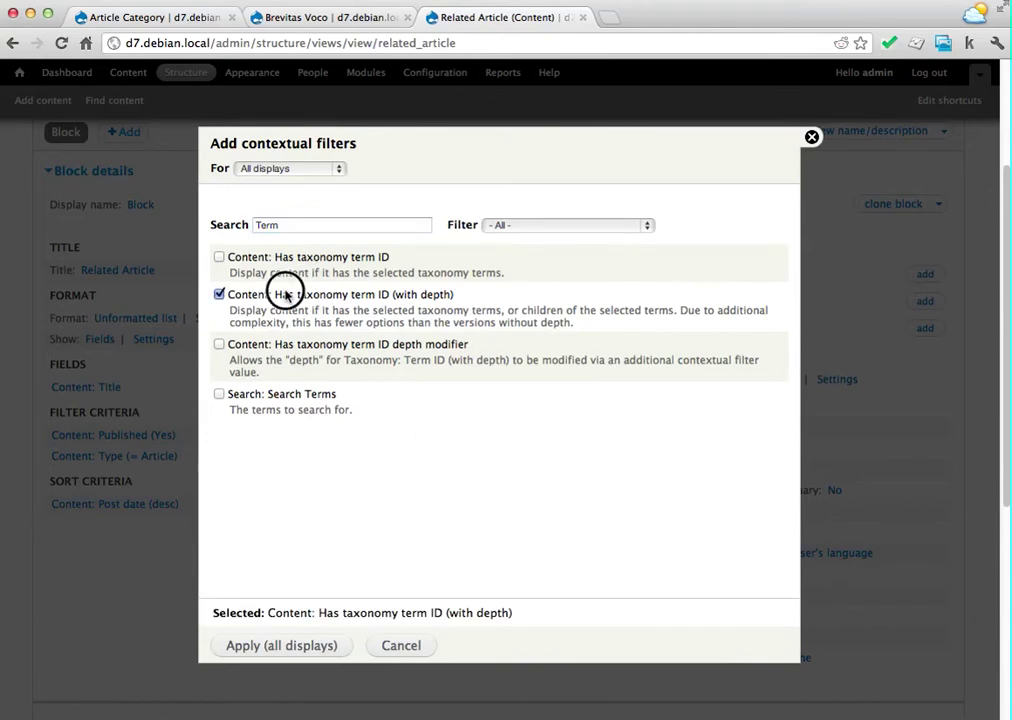
{"action": "left_click", "coordinate": [278, 256]}
{"action": "left_click", "coordinate": [258, 640]}
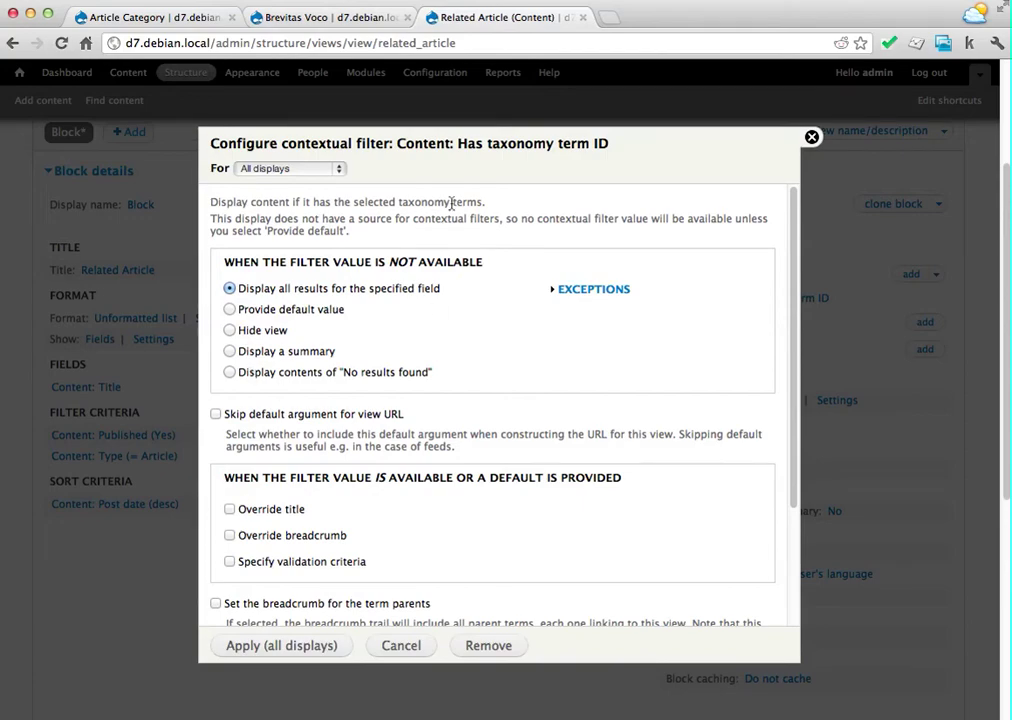
Set the filter to provide a default value when none is available, and review the default value types on offer.
{"action": "left_click", "coordinate": [265, 18]}
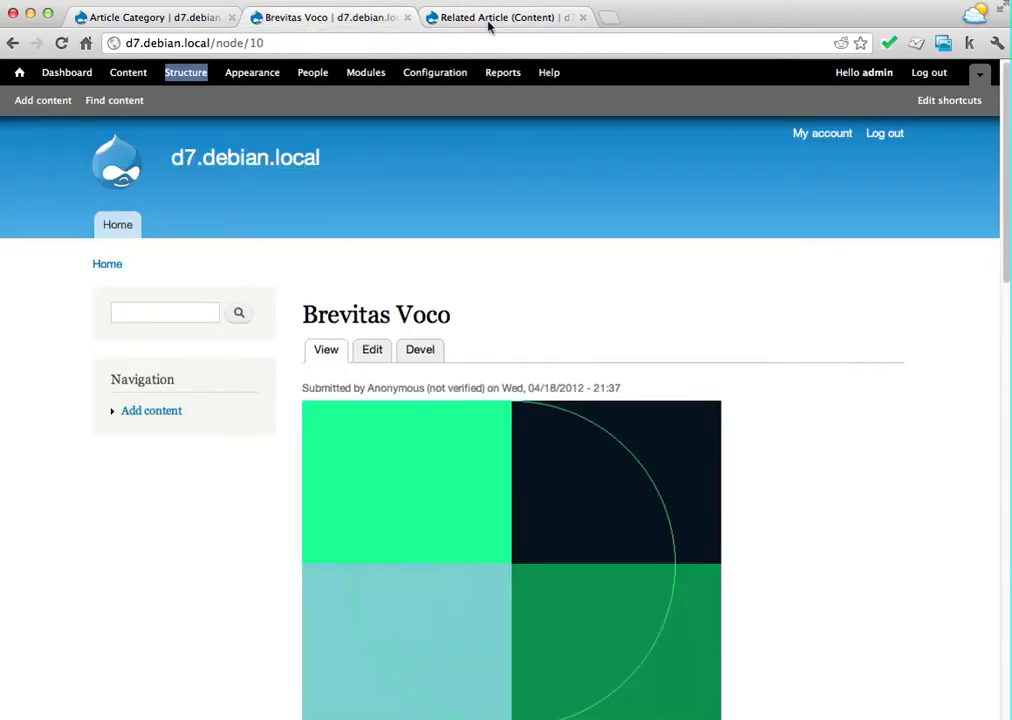
{"action": "left_click", "coordinate": [435, 17]}
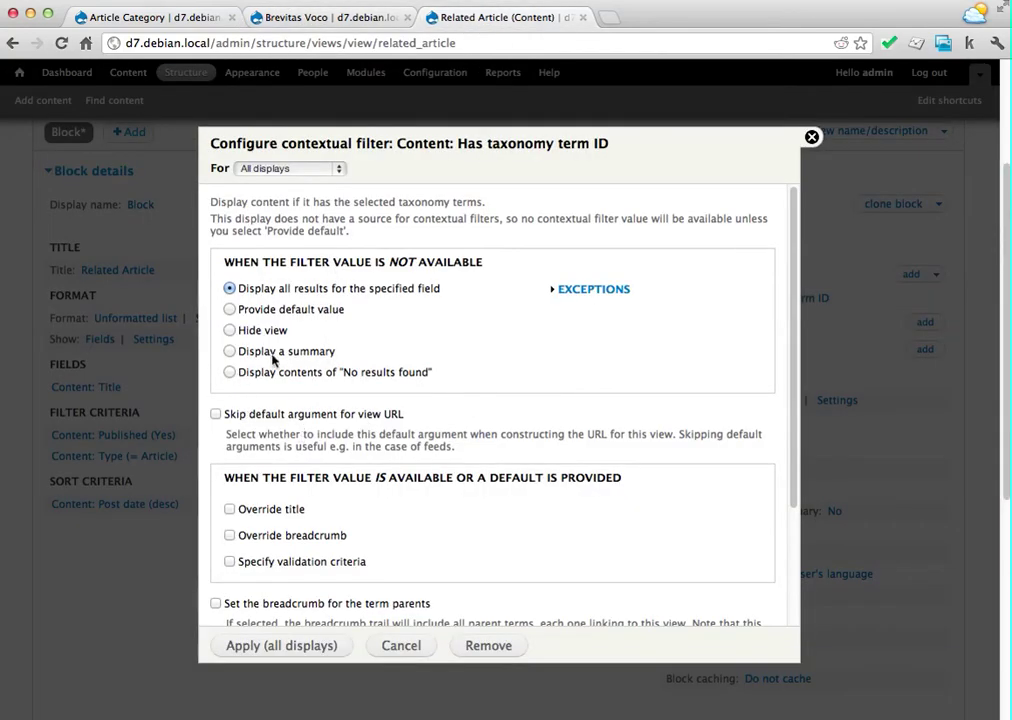
{"action": "scroll", "coordinate": [347, 386], "scroll_direction": "down", "scroll_amount": 1}
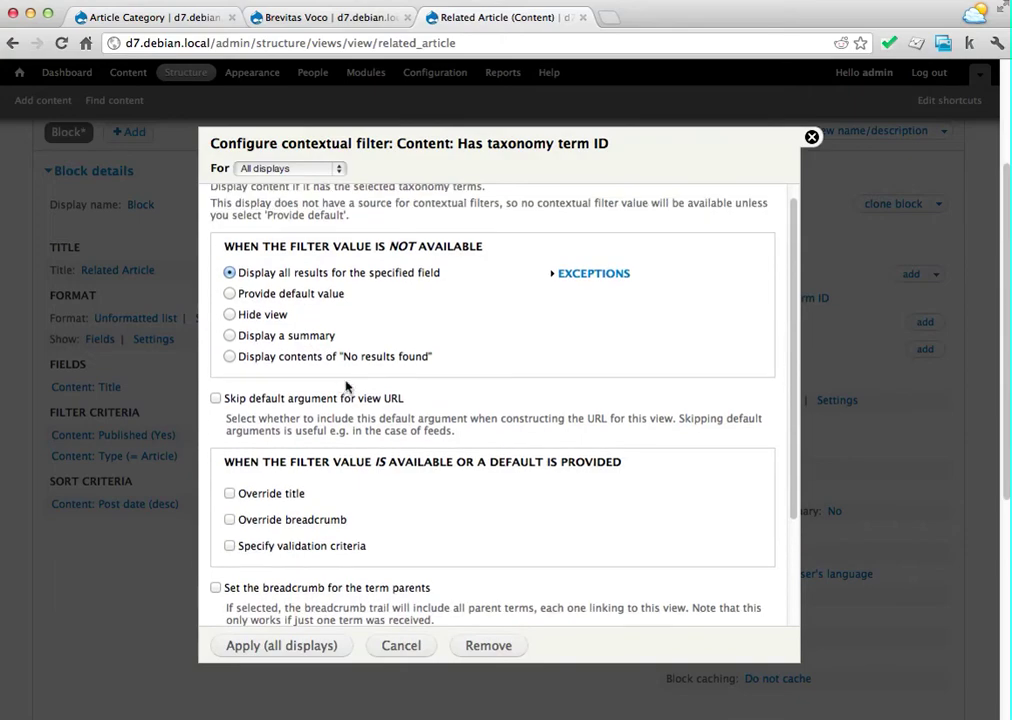
{"action": "left_click", "coordinate": [314, 295]}
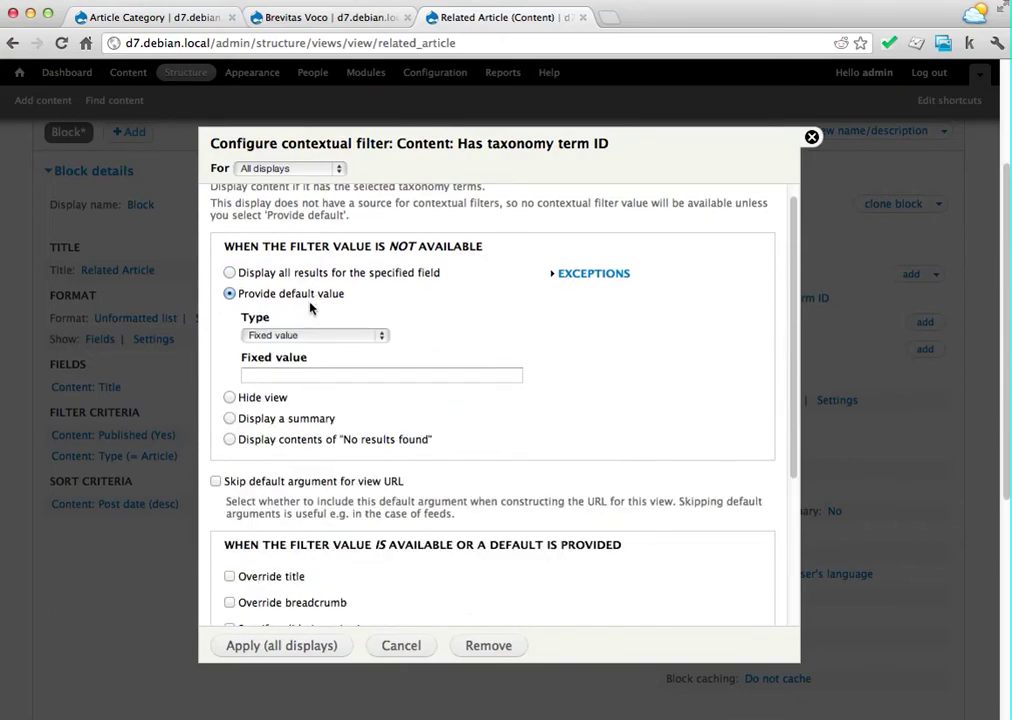
{"action": "left_click", "coordinate": [400, 376]}
{"action": "left_click_drag", "start_coordinate": [797, 349], "coordinate": [792, 412]}
{"action": "left_click", "coordinate": [350, 235]}
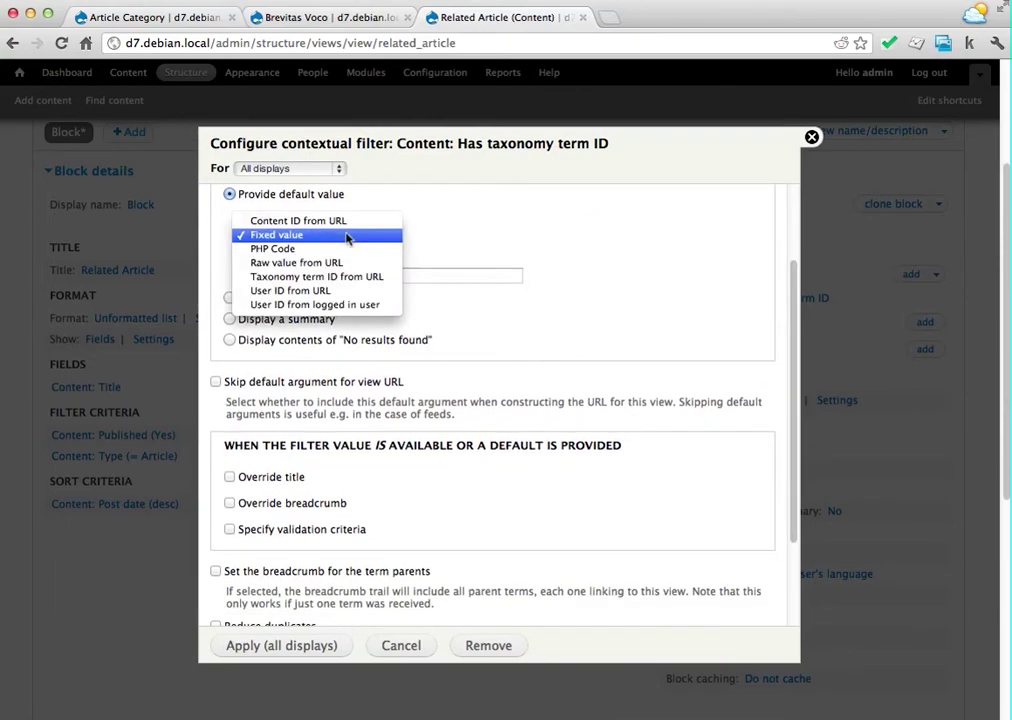
{"action": "left_click", "coordinate": [475, 268]}
{"action": "left_click", "coordinate": [475, 268]}
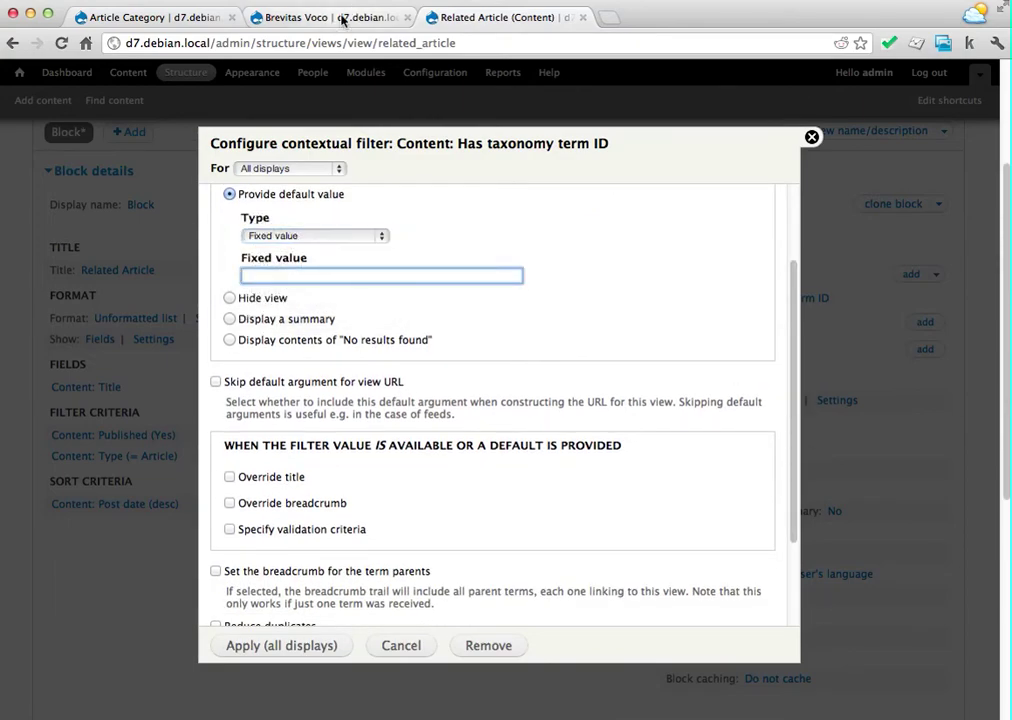
Check the category shown below the Brevitas Voco article's text and return to the contextual filter configuration.
{"action": "left_click", "coordinate": [330, 17]}
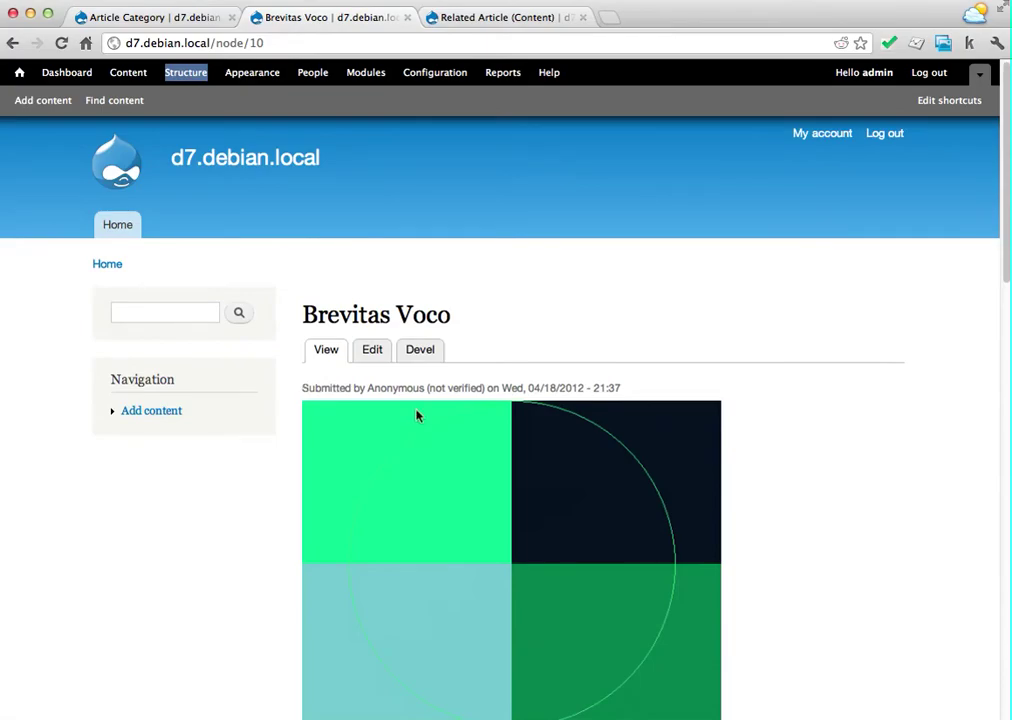
{"action": "scroll", "coordinate": [644, 389], "scroll_direction": "down", "scroll_amount": 15}
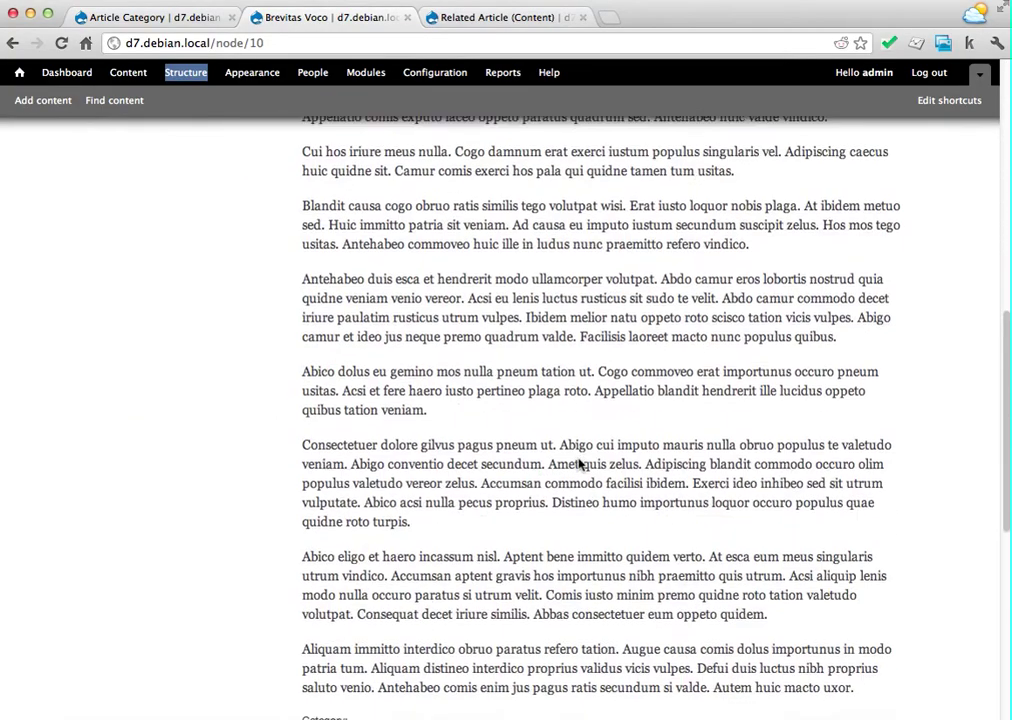
{"action": "scroll", "coordinate": [578, 462], "scroll_direction": "down", "scroll_amount": 2}
{"action": "scroll", "coordinate": [578, 459], "scroll_direction": "up", "scroll_amount": 4}
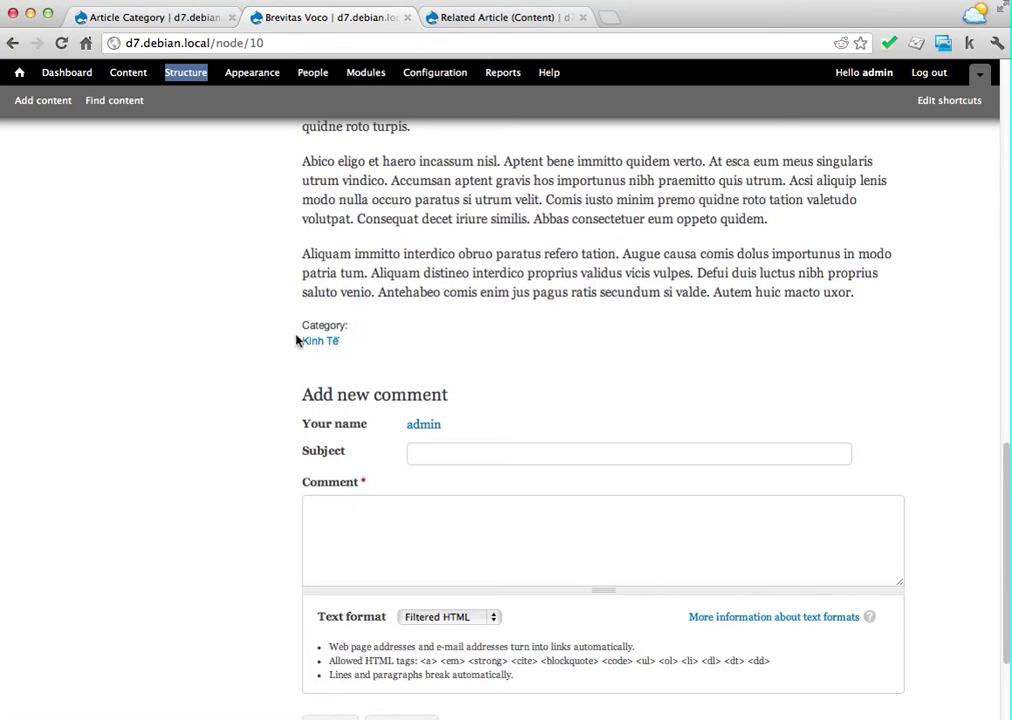
{"action": "left_click", "coordinate": [495, 18]}
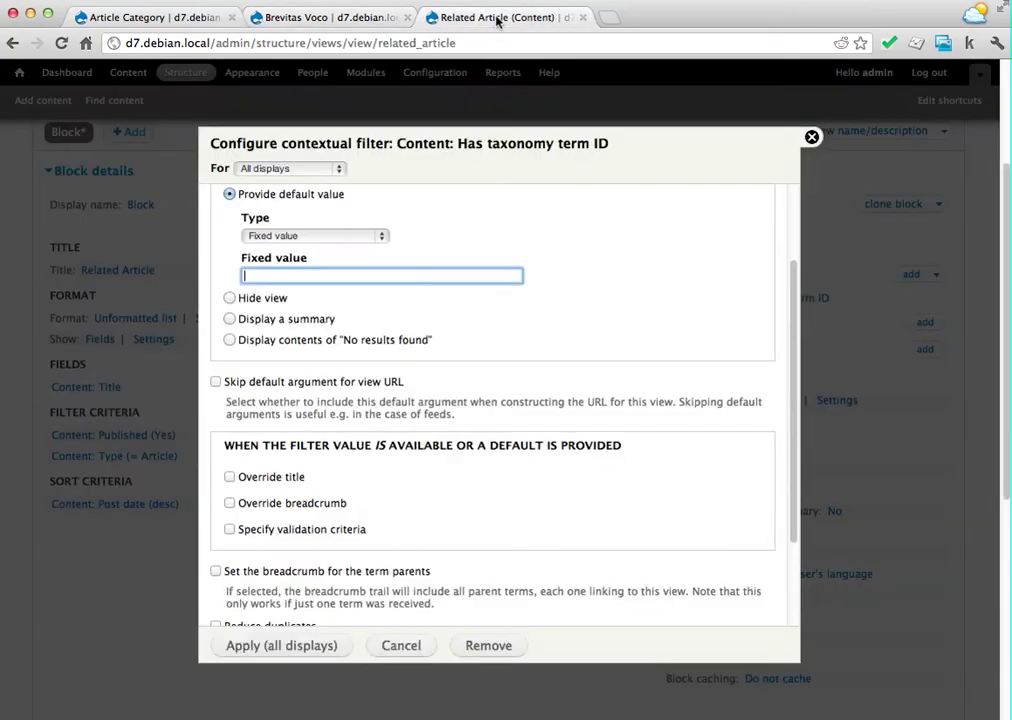
Set the default value type to Taxonomy term ID from URL and review its loading options.
{"action": "left_click", "coordinate": [307, 236]}
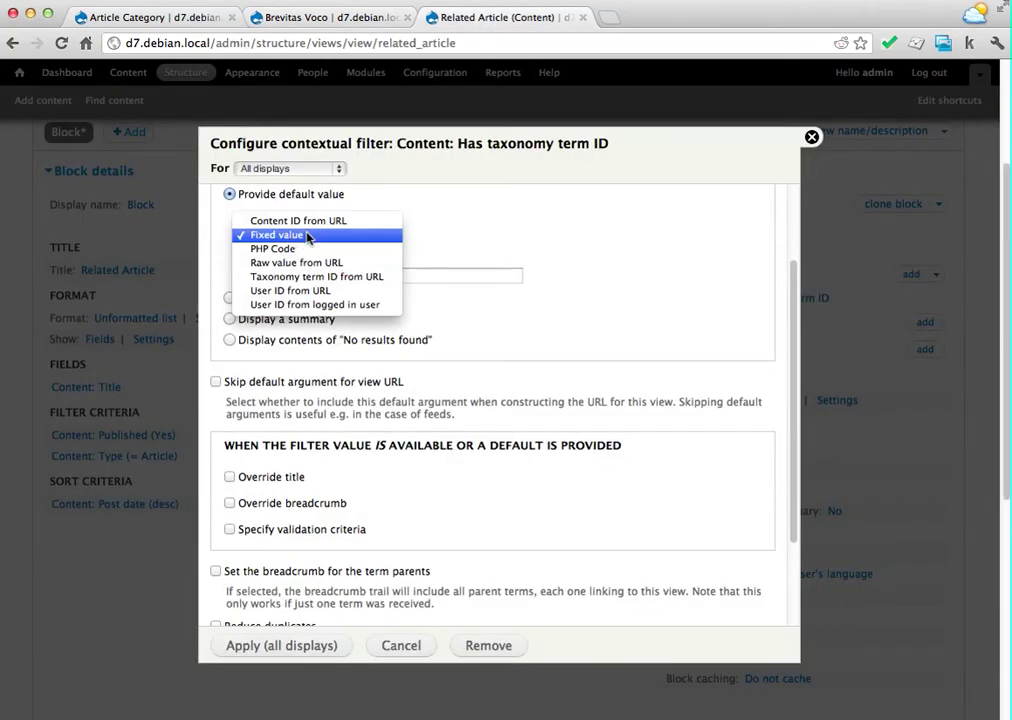
{"action": "left_click", "coordinate": [380, 277]}
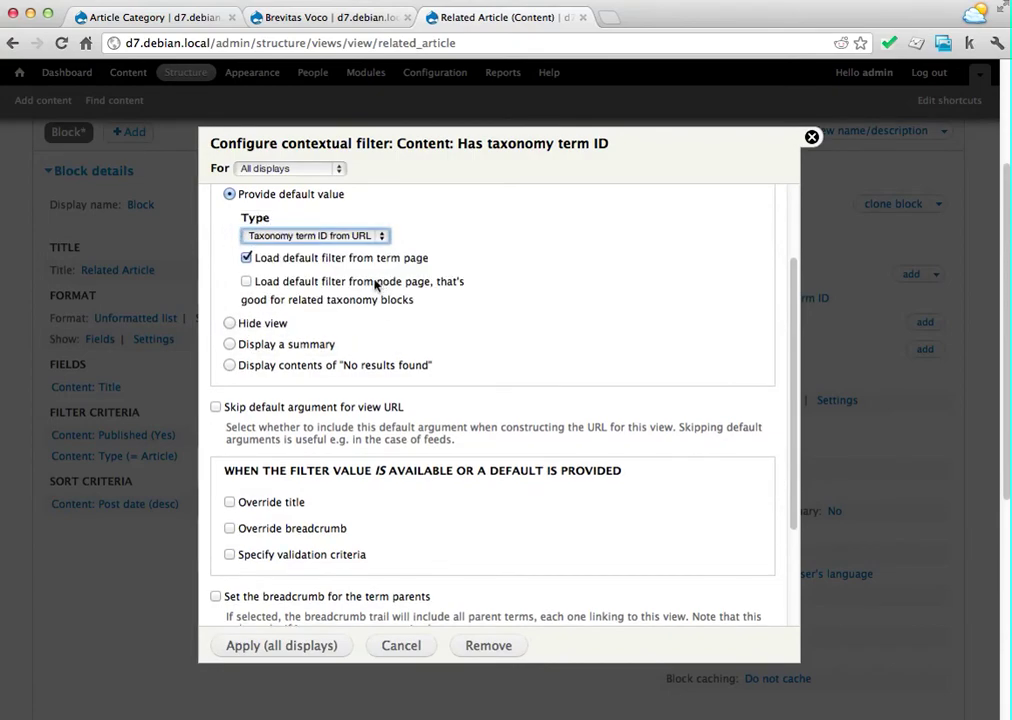
{"action": "left_click", "coordinate": [461, 264]}
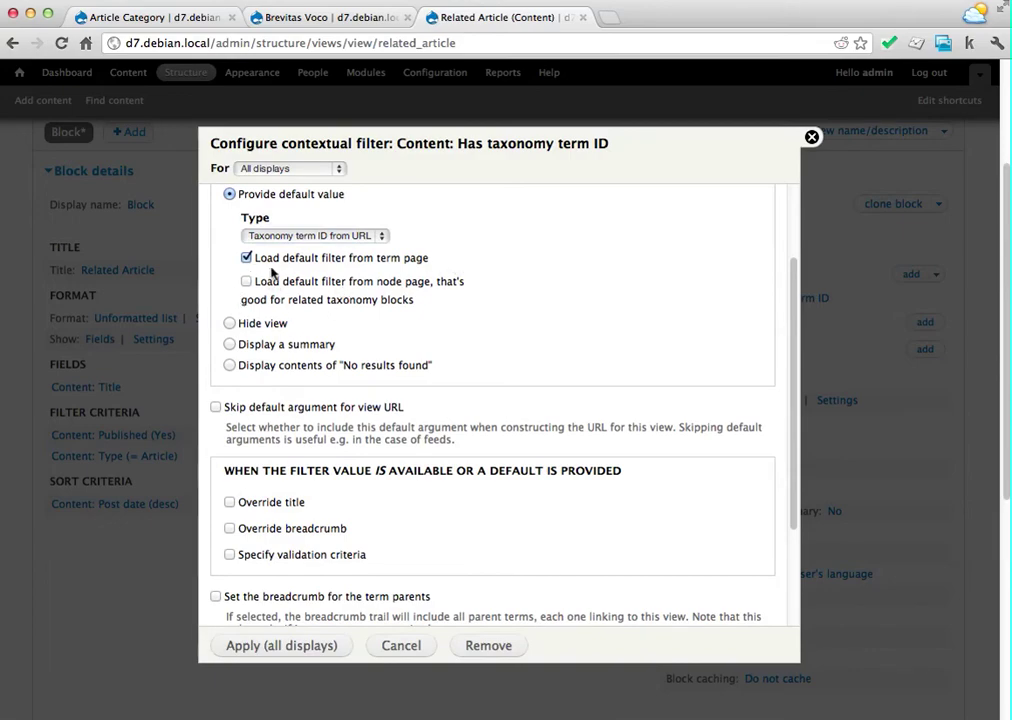
{"action": "left_click_drag", "start_coordinate": [474, 287], "coordinate": [490, 241]}
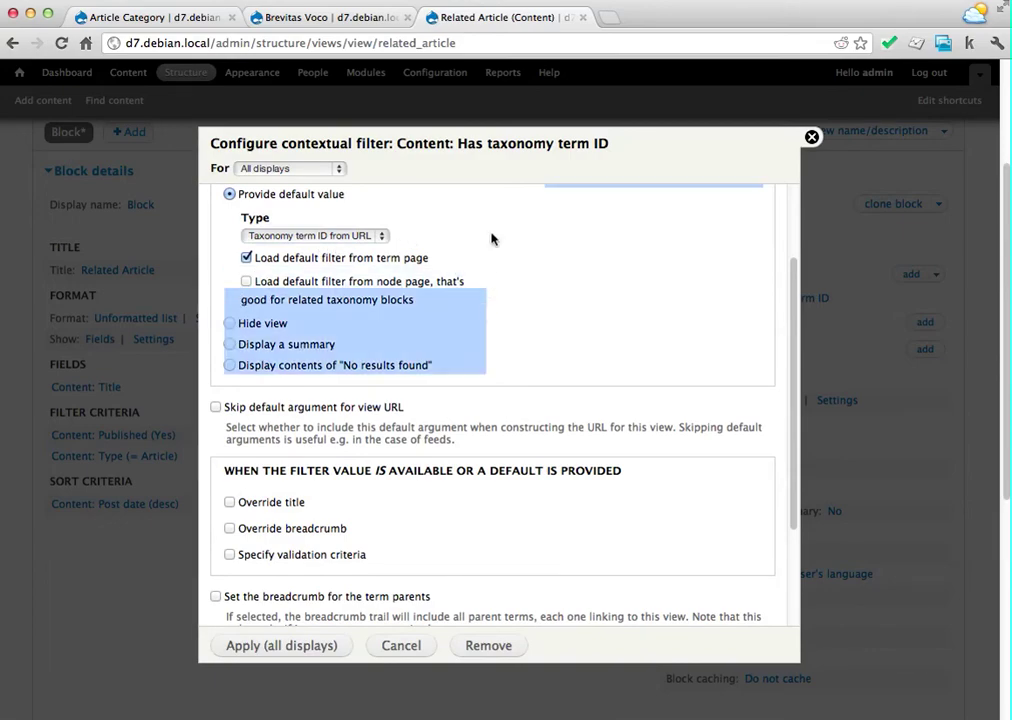
{"action": "left_click", "coordinate": [491, 238]}
Switch to the Brevitas Voco article and examine the node path in its URL.
{"action": "left_click", "coordinate": [335, 20]}
{"action": "left_click", "coordinate": [314, 45]}
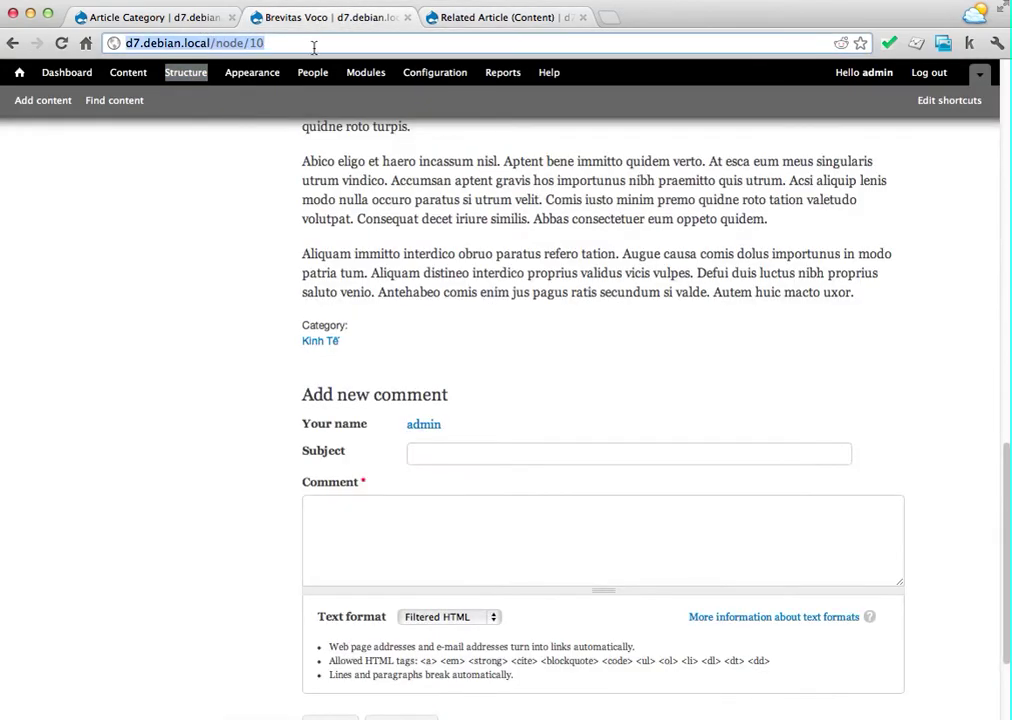
{"action": "left_click", "coordinate": [273, 42]}
{"action": "left_click_drag", "start_coordinate": [207, 42], "coordinate": [343, 45]}
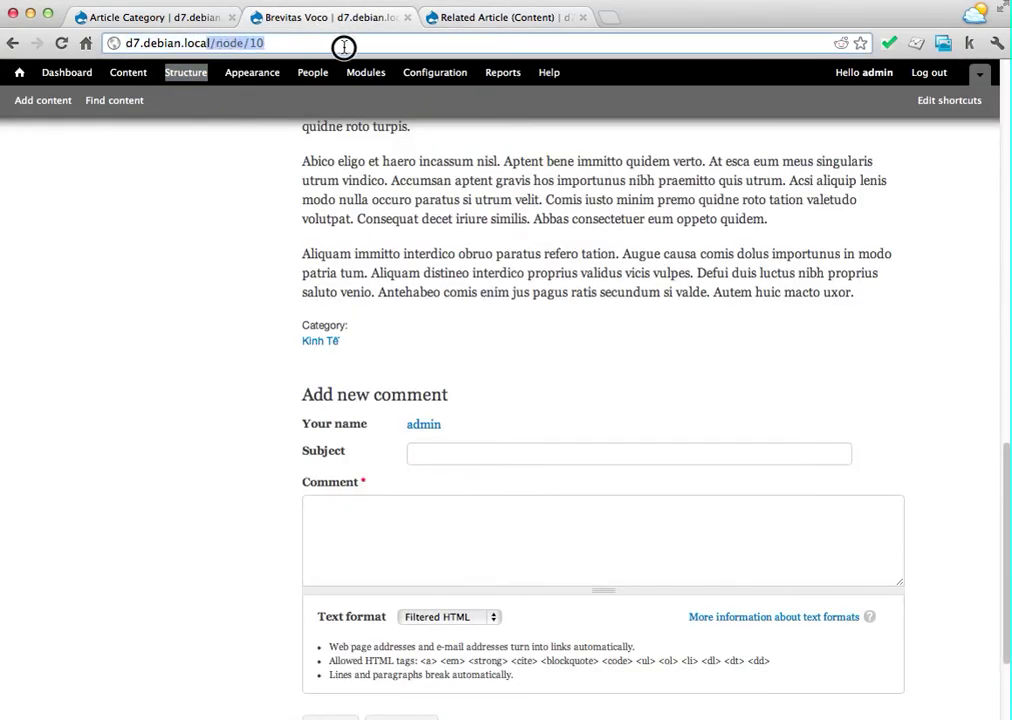
{"action": "left_click", "coordinate": [499, 269]}
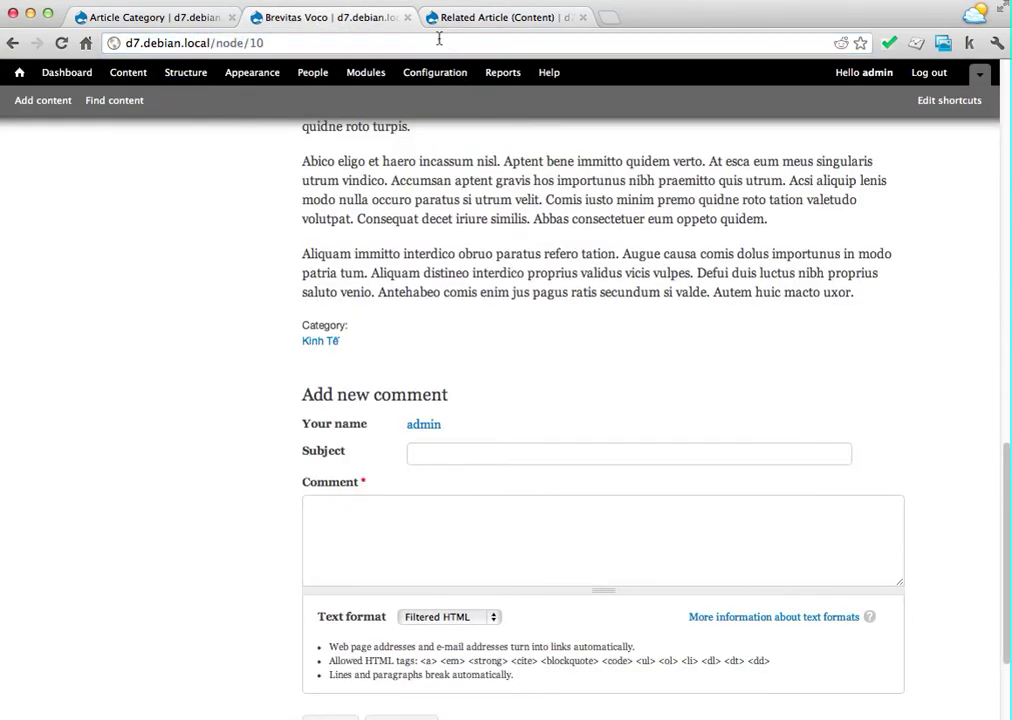
Load the contextual filter's default from the node page too, select the Article Category vocabulary, and apply the configuration to all displays.
{"action": "left_click", "coordinate": [469, 19]}
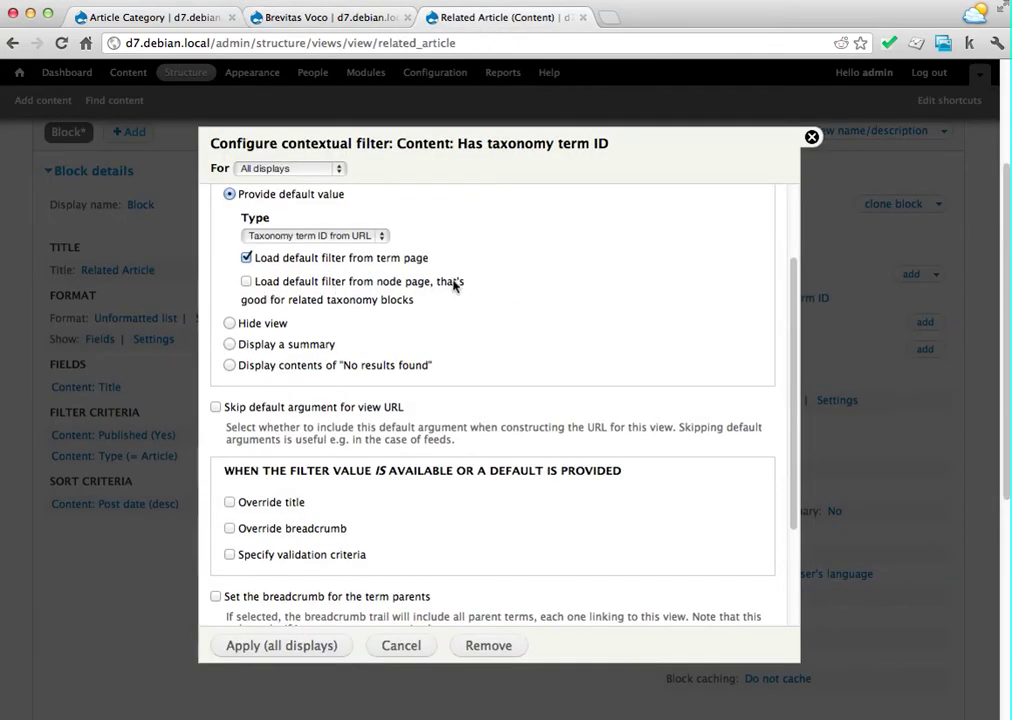
{"action": "left_click", "coordinate": [320, 282]}
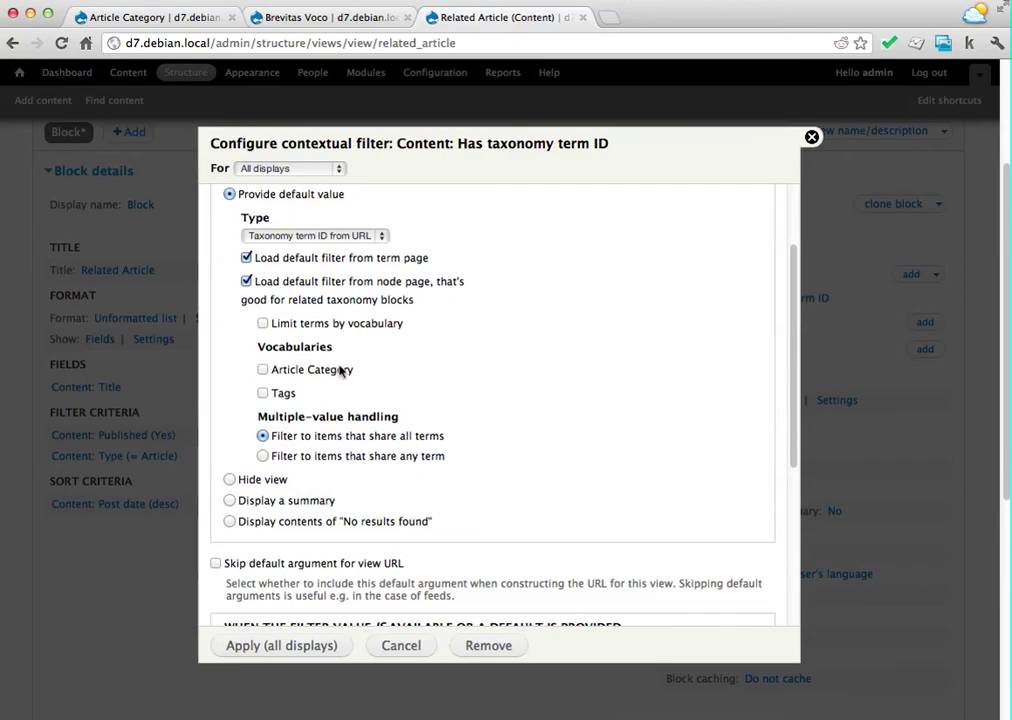
{"action": "scroll", "coordinate": [315, 361], "scroll_direction": "down", "scroll_amount": 1}
{"action": "left_click", "coordinate": [312, 354]}
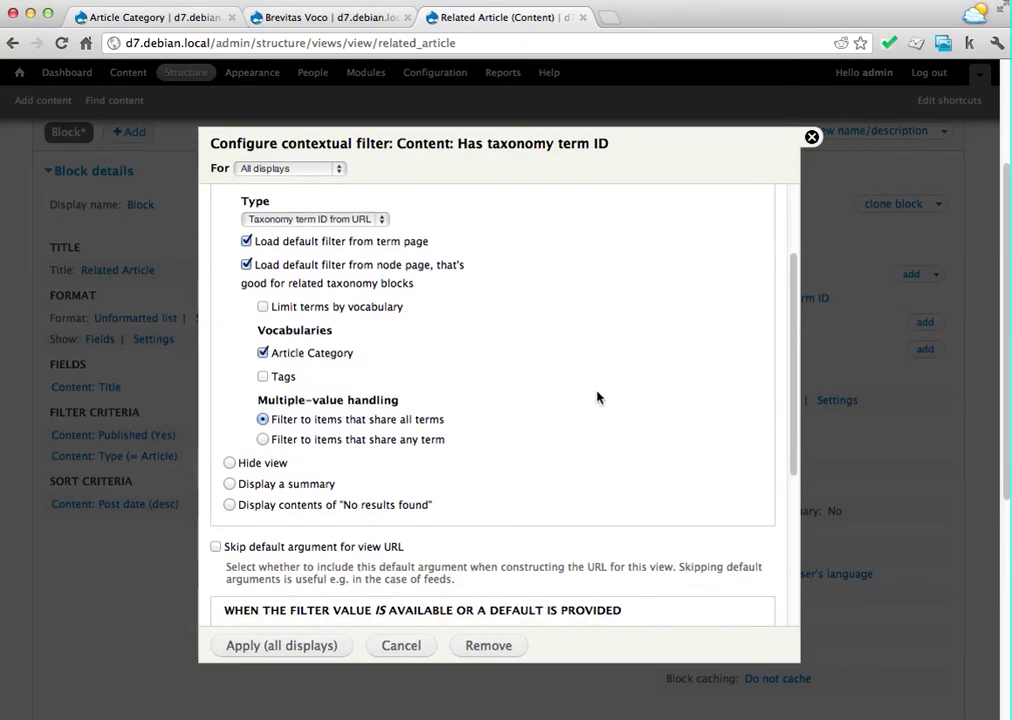
{"action": "scroll", "coordinate": [597, 395], "scroll_direction": "down", "scroll_amount": 5}
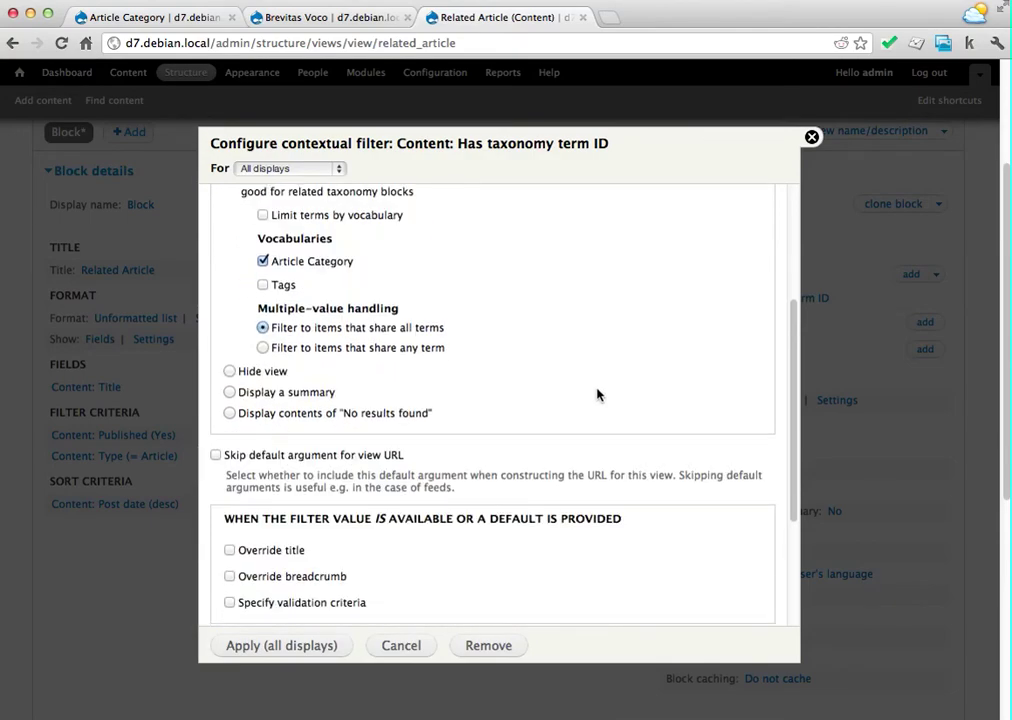
{"action": "left_click", "coordinate": [283, 646]}
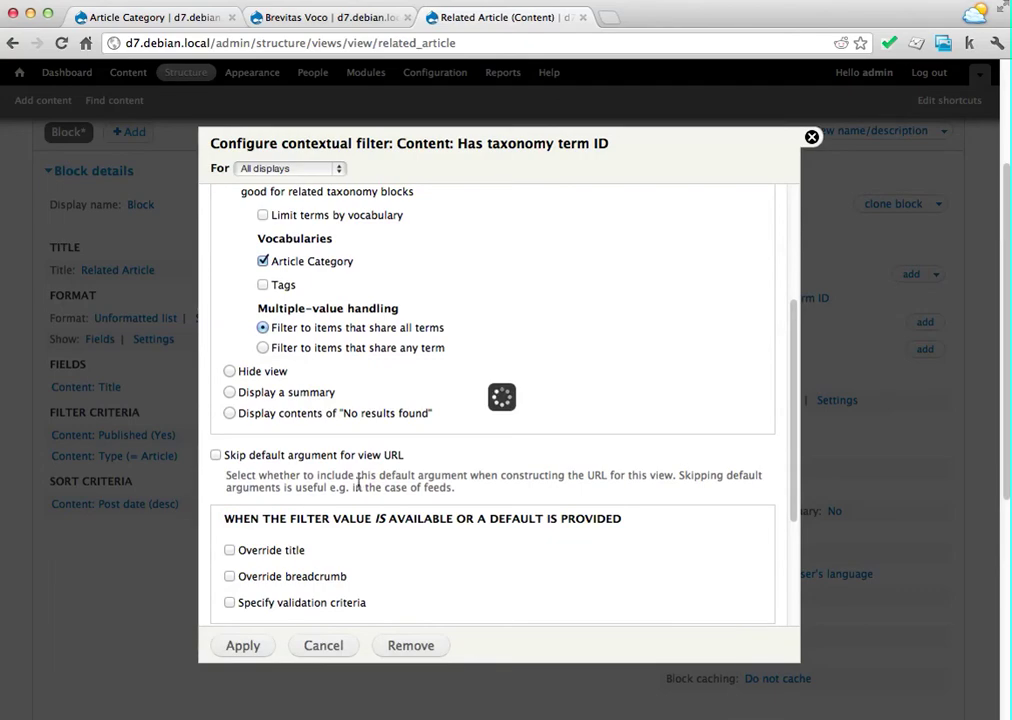
Save the Related Article view with its taxonomy term contextual filter.
{"action": "scroll", "coordinate": [614, 401], "scroll_direction": "down", "scroll_amount": 3}
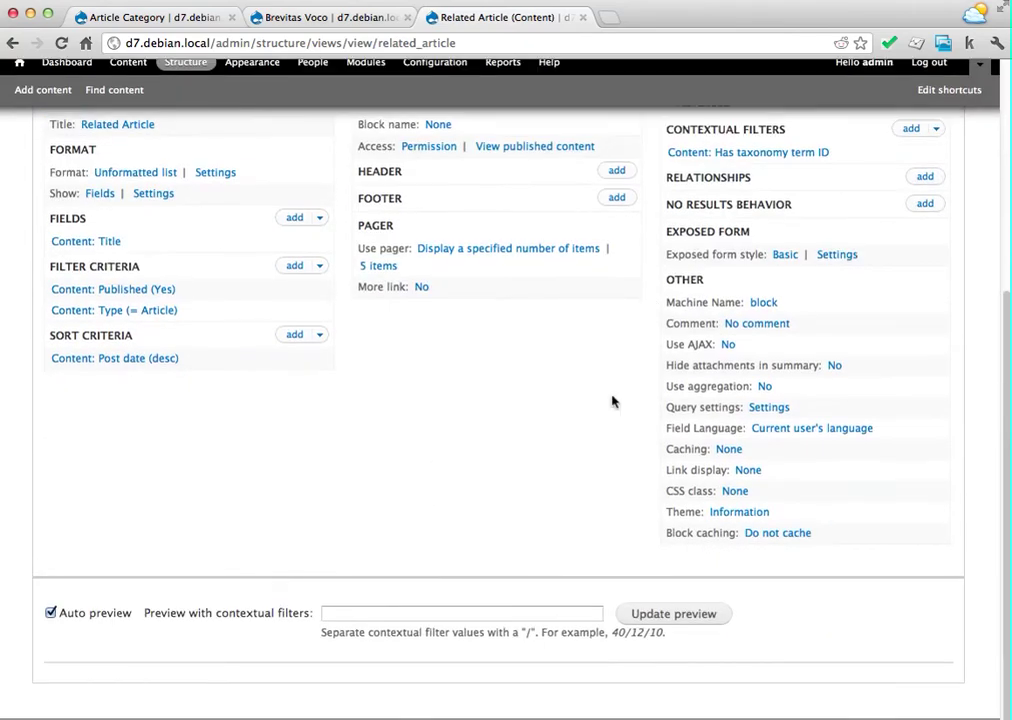
{"action": "scroll", "coordinate": [260, 578], "scroll_direction": "up", "scroll_amount": 5}
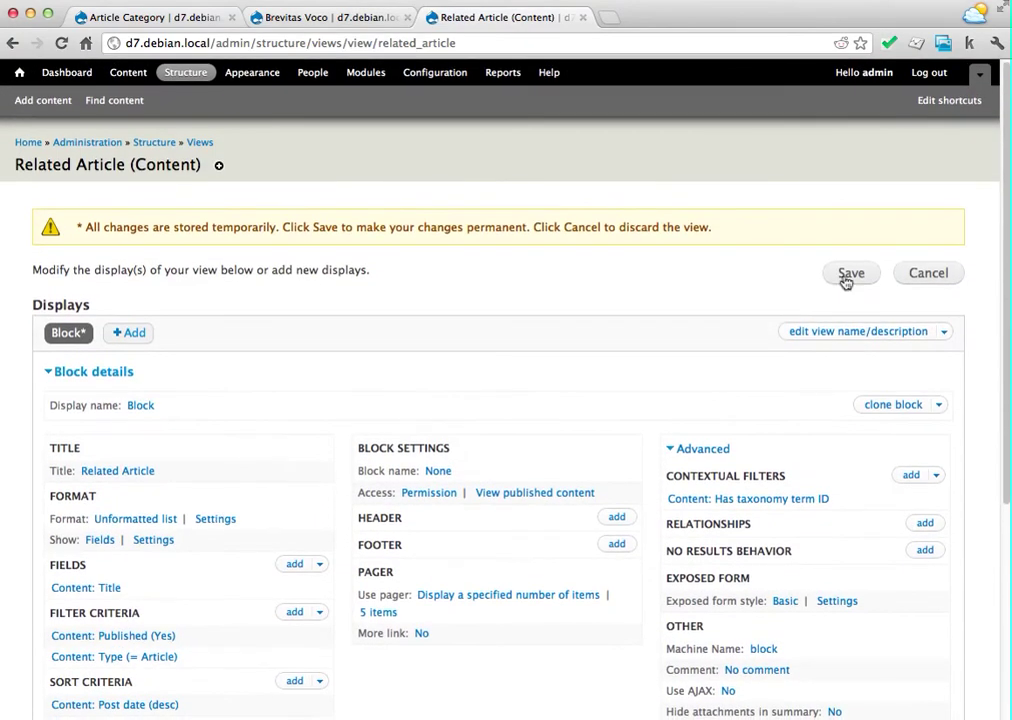
{"action": "left_click", "coordinate": [848, 275]}
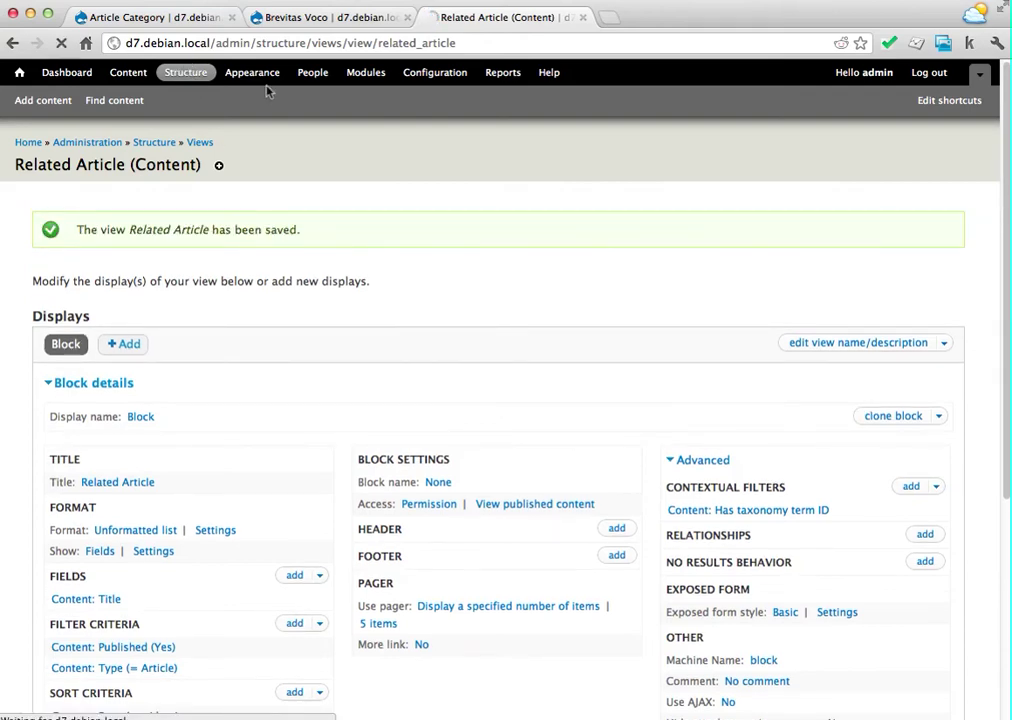
Go to the site's block administration and assign the View: Related Article block to the Sidebar first region.
{"action": "left_click", "coordinate": [48, 218]}
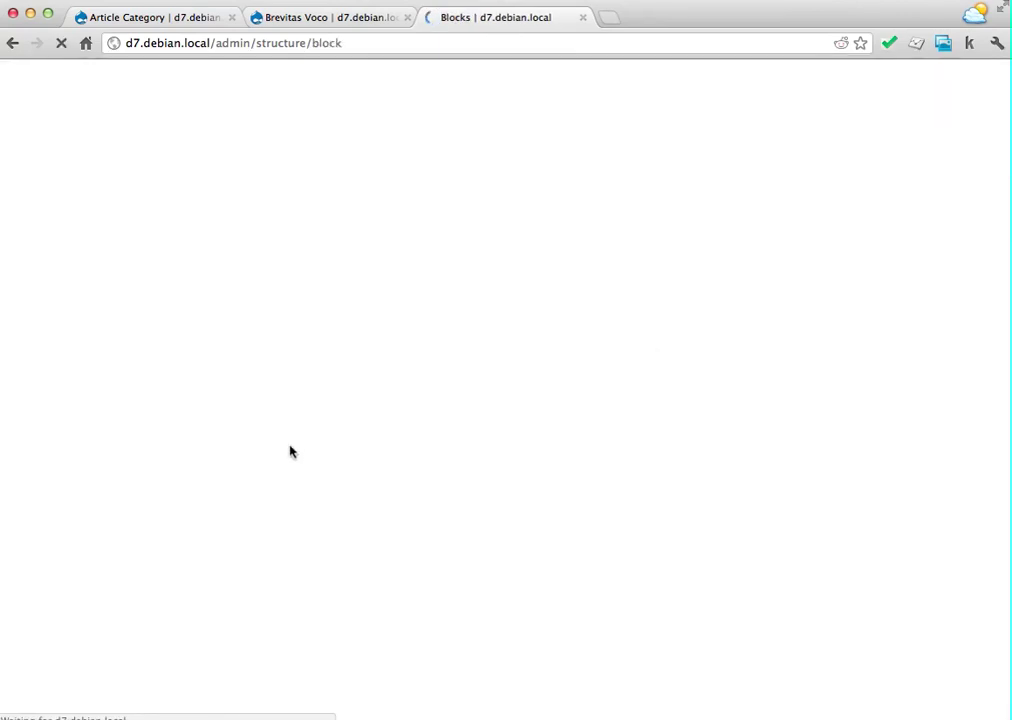
{"action": "scroll", "coordinate": [300, 381], "scroll_direction": "down", "scroll_amount": 15}
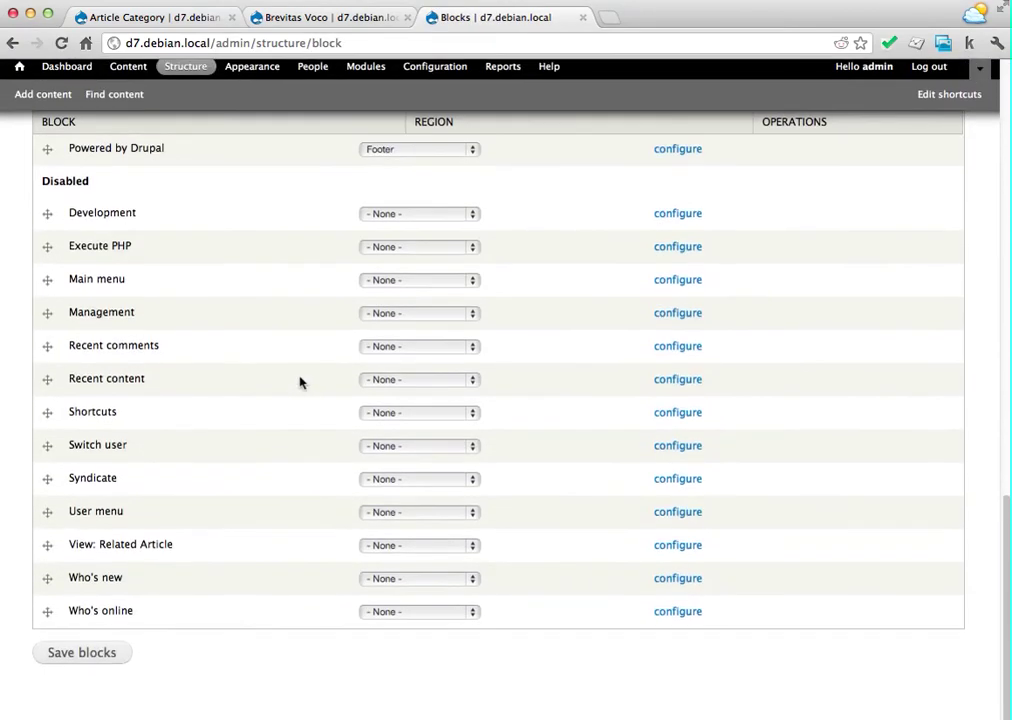
{"action": "left_click_drag", "start_coordinate": [72, 553], "coordinate": [260, 551]}
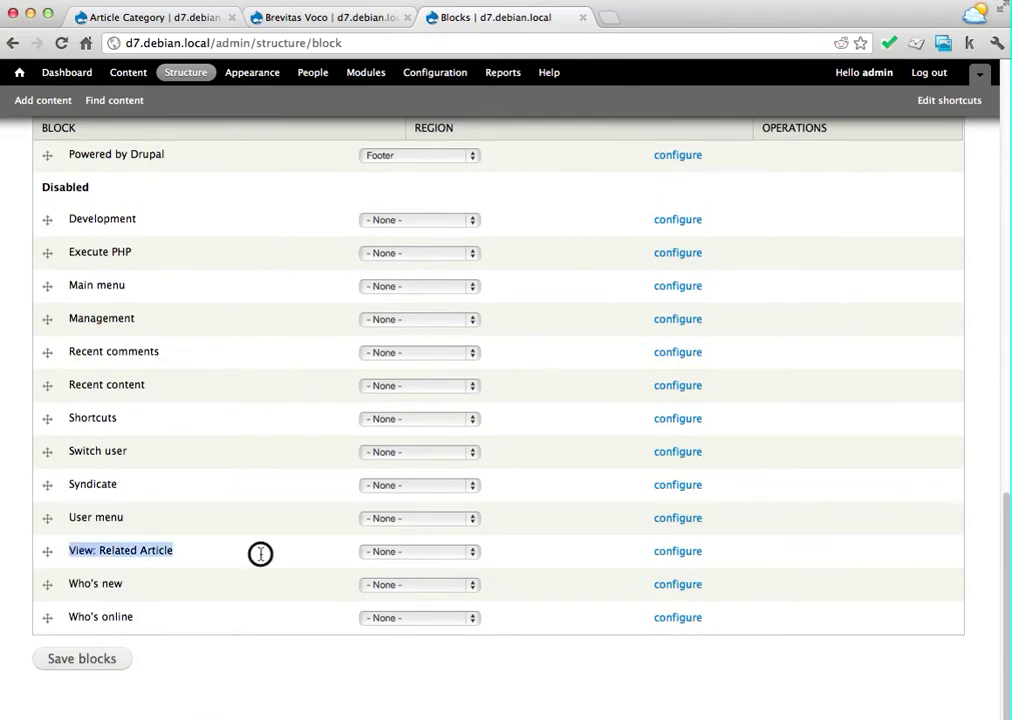
{"action": "left_click", "coordinate": [330, 556]}
{"action": "left_click", "coordinate": [455, 553]}
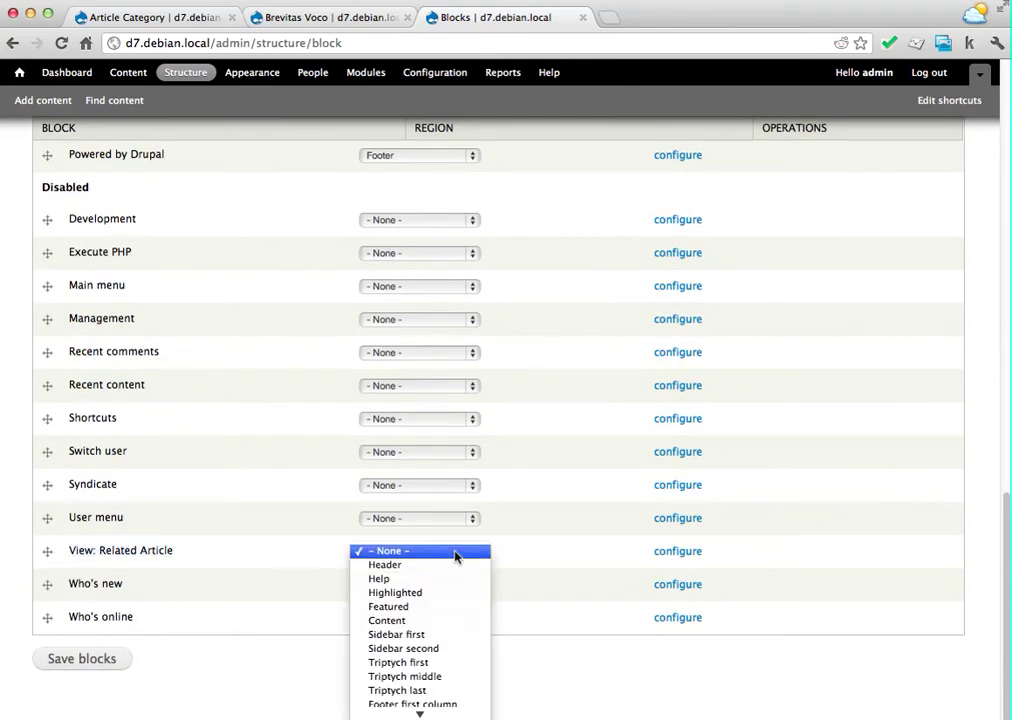
{"action": "left_click", "coordinate": [432, 590]}
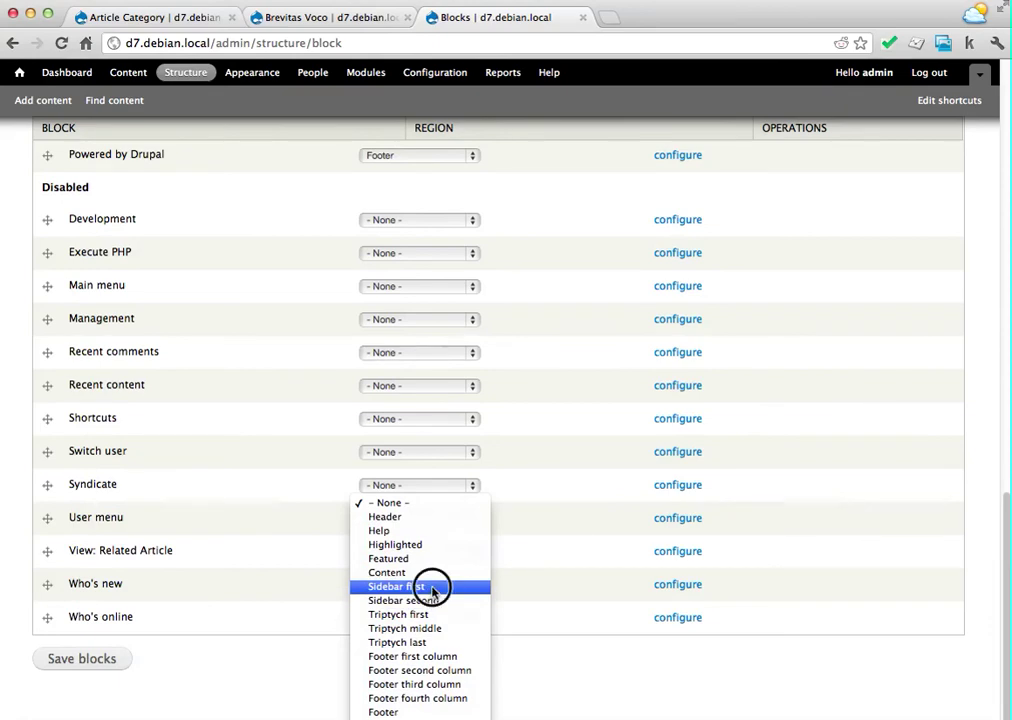
Move the View: Related Article block between Navigation and User login in Sidebar first, and save the block layout.
{"action": "scroll", "coordinate": [275, 487], "scroll_direction": "up", "scroll_amount": 8}
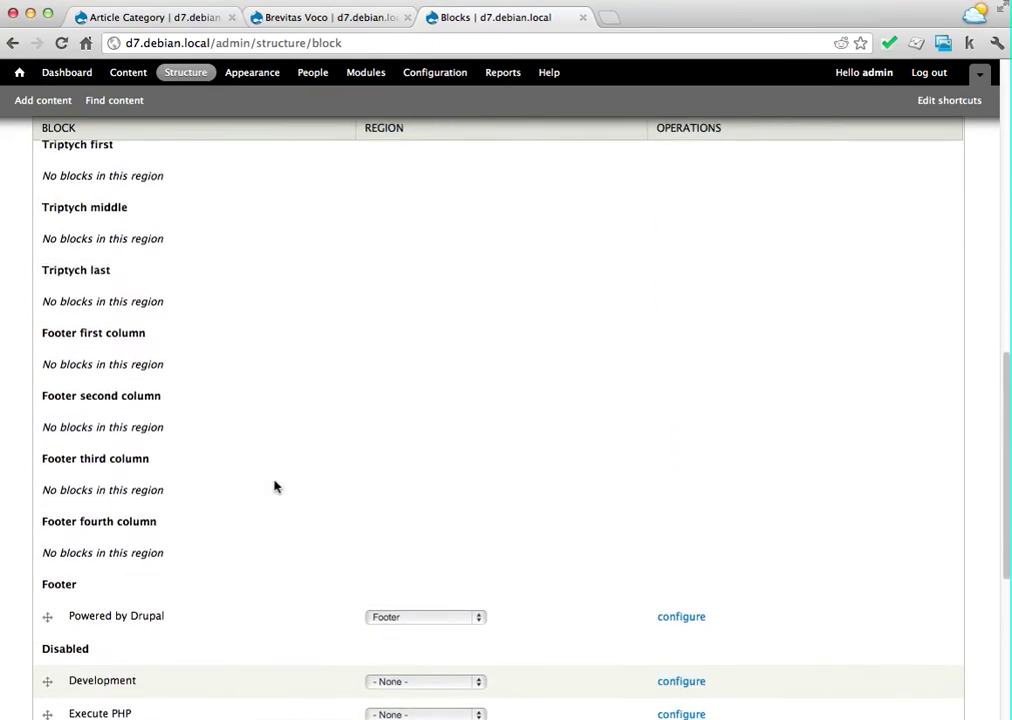
{"action": "scroll", "coordinate": [275, 487], "scroll_direction": "up", "scroll_amount": 6}
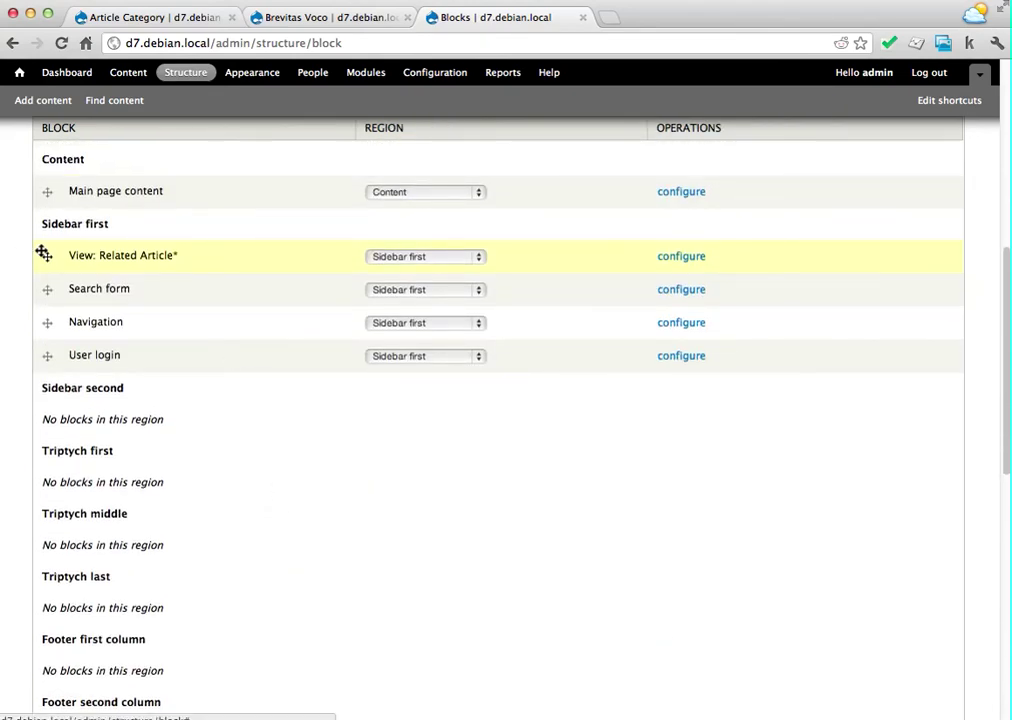
{"action": "left_click_drag", "start_coordinate": [41, 255], "coordinate": [70, 318]}
{"action": "scroll", "coordinate": [199, 376], "scroll_direction": "down", "scroll_amount": 10}
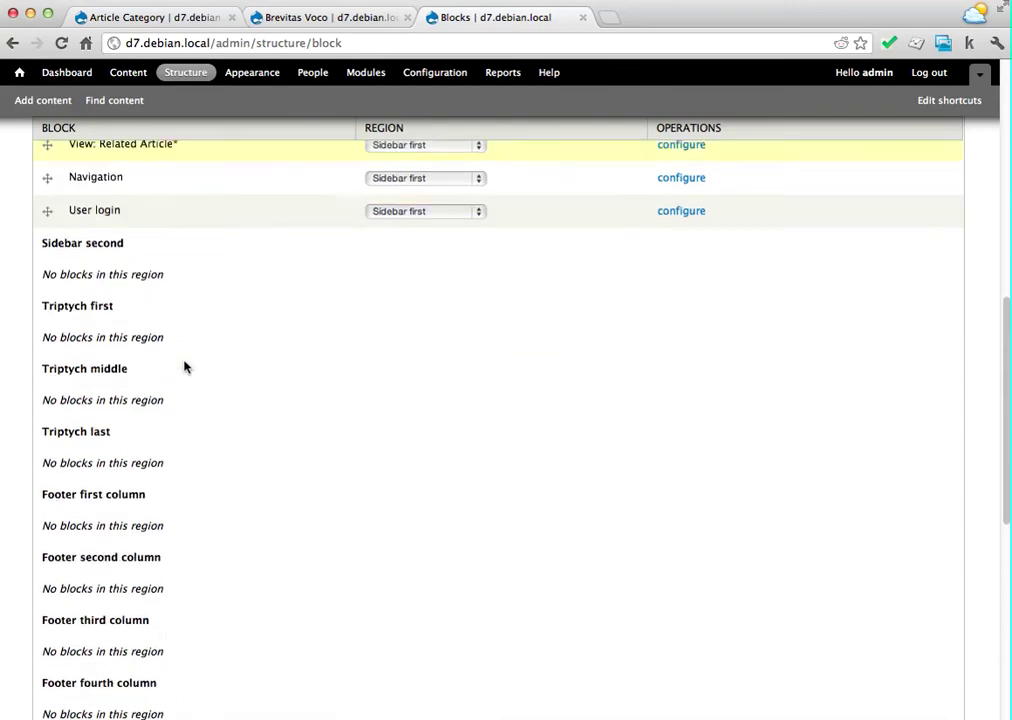
{"action": "scroll", "coordinate": [199, 370], "scroll_direction": "up", "scroll_amount": 20}
{"action": "scroll", "coordinate": [65, 602], "scroll_direction": "down", "scroll_amount": 5}
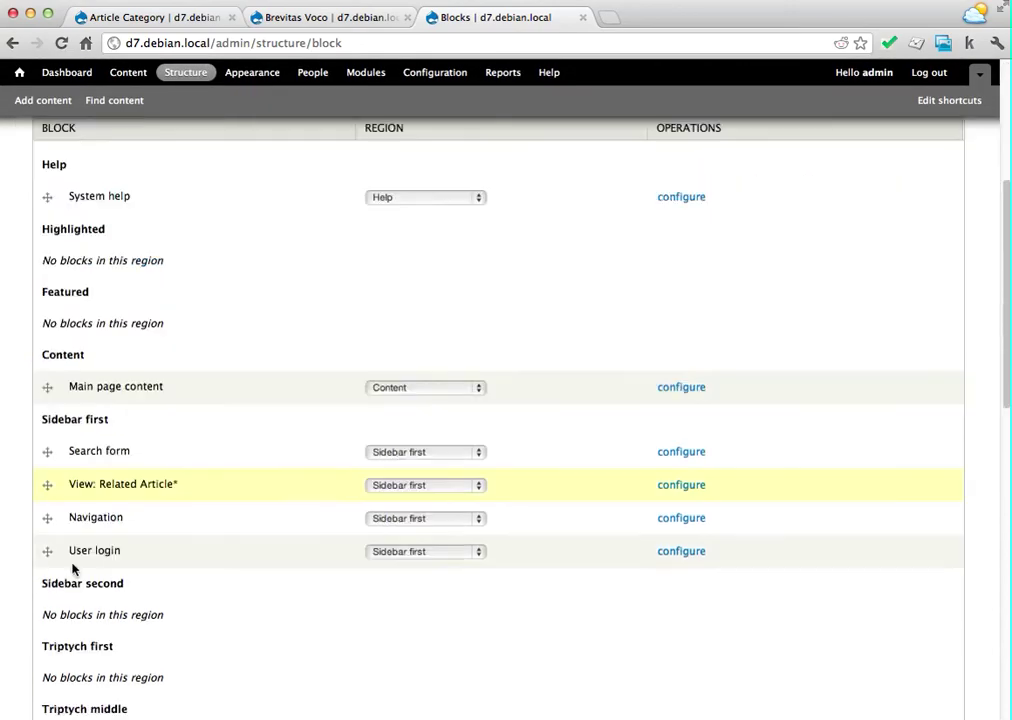
{"action": "left_click_drag", "start_coordinate": [47, 431], "coordinate": [48, 395]}
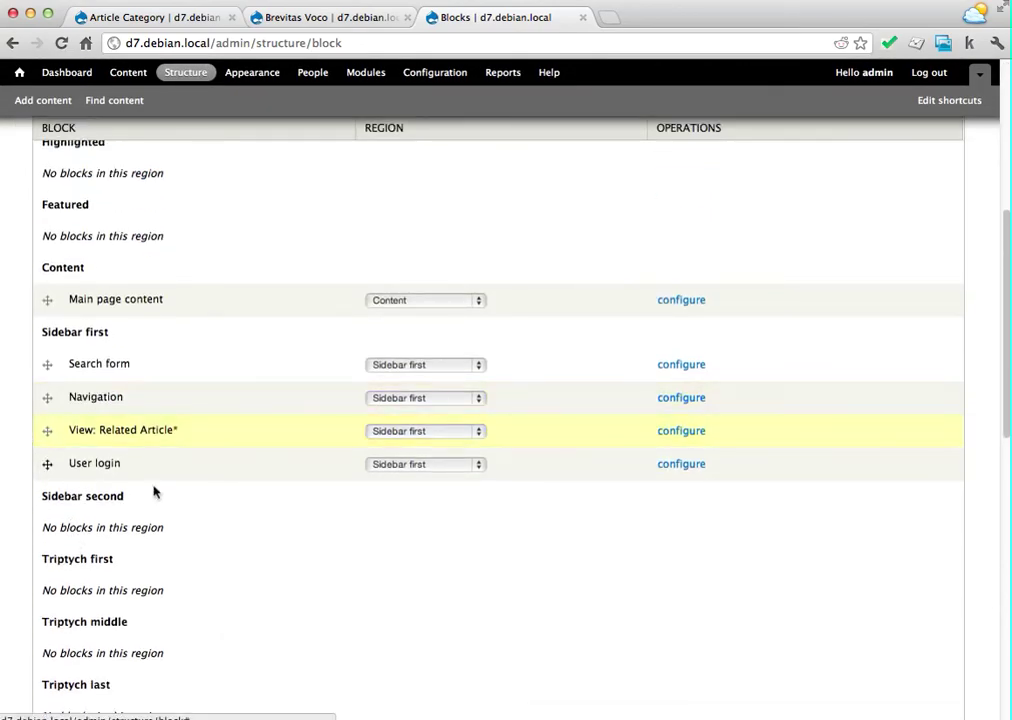
{"action": "scroll", "coordinate": [154, 490], "scroll_direction": "down", "scroll_amount": 10}
{"action": "left_click", "coordinate": [88, 662]}
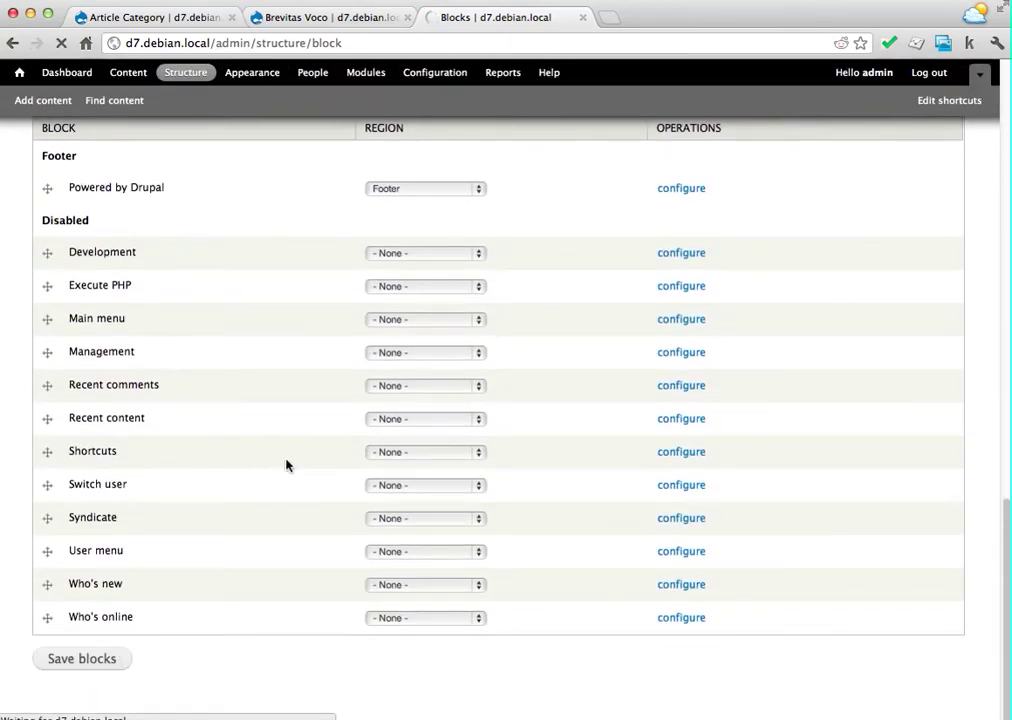
Configure the View: Related Article block to show only for the Article content type, and save it.
{"action": "scroll", "coordinate": [282, 446], "scroll_direction": "down", "scroll_amount": 4}
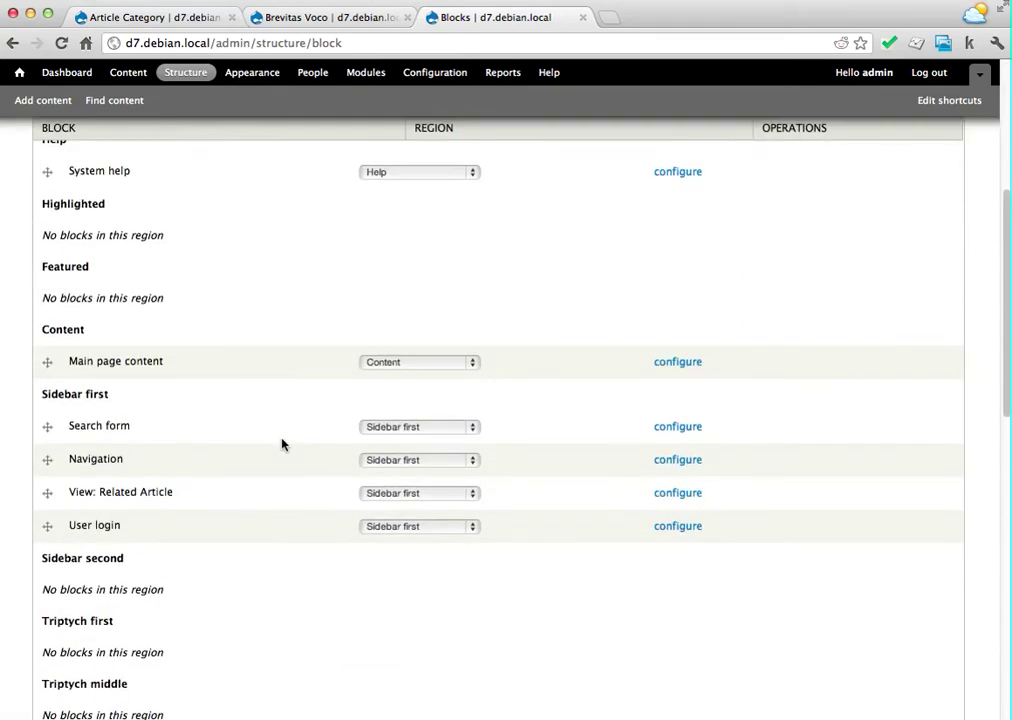
{"action": "left_click", "coordinate": [673, 494]}
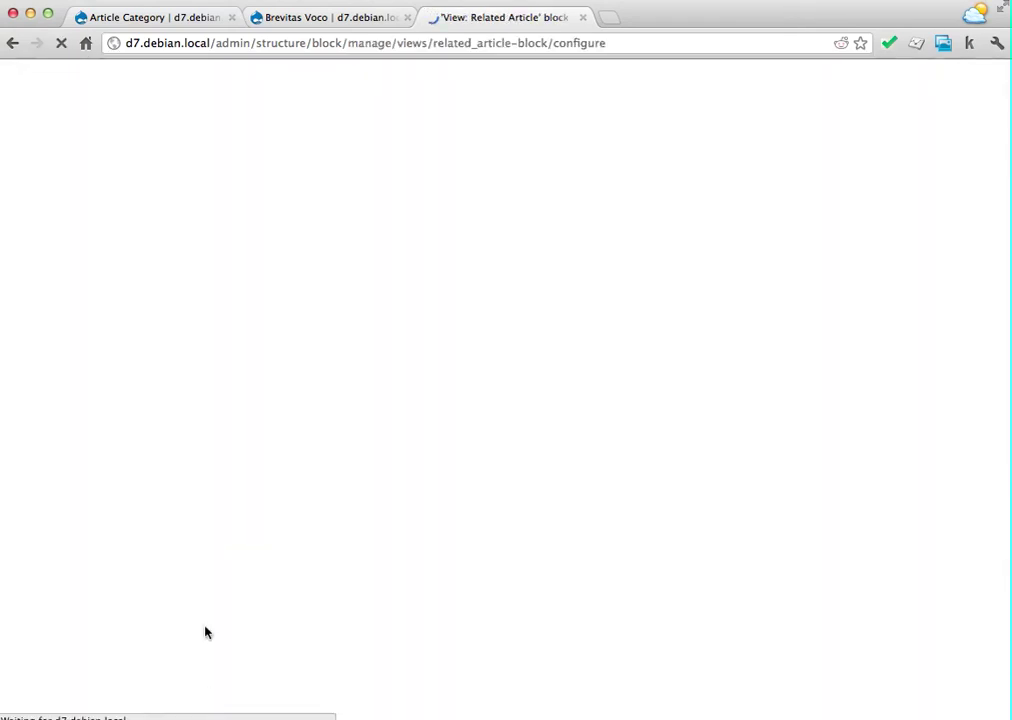
{"action": "scroll", "coordinate": [413, 361], "scroll_direction": "down", "scroll_amount": 3}
{"action": "left_click", "coordinate": [60, 436]}
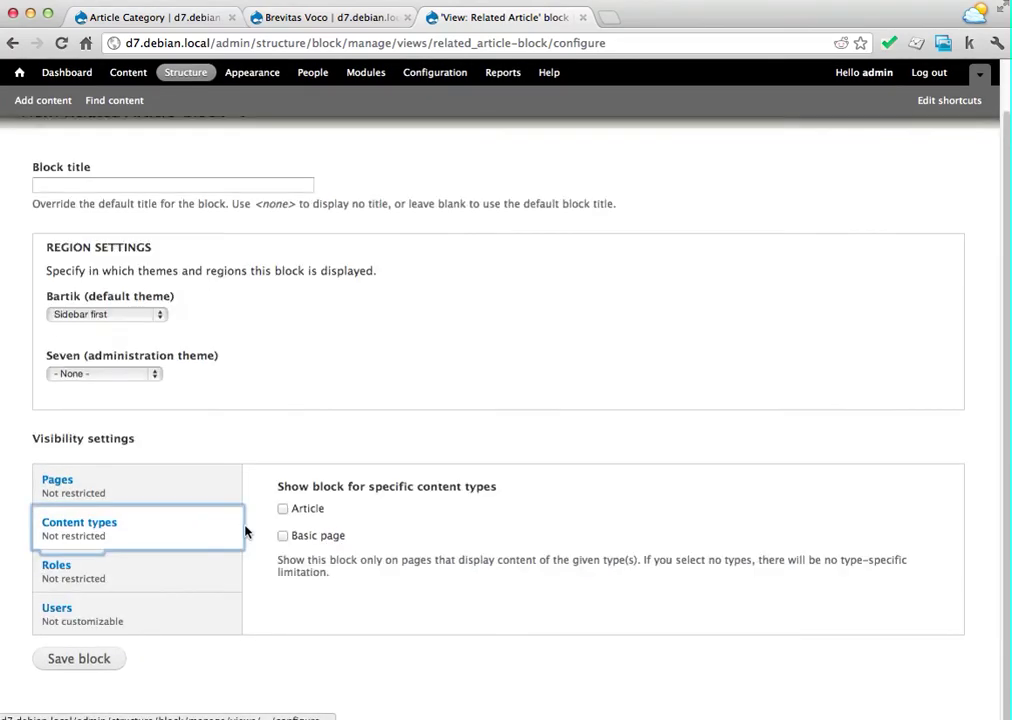
{"action": "left_click", "coordinate": [307, 510]}
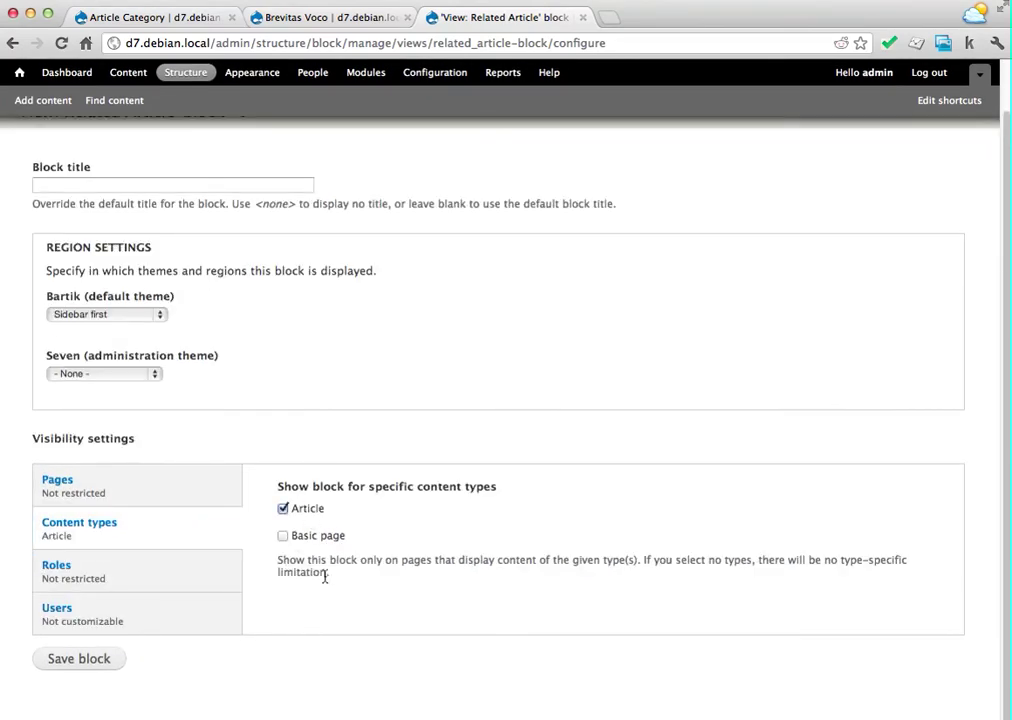
{"action": "left_click", "coordinate": [88, 660]}
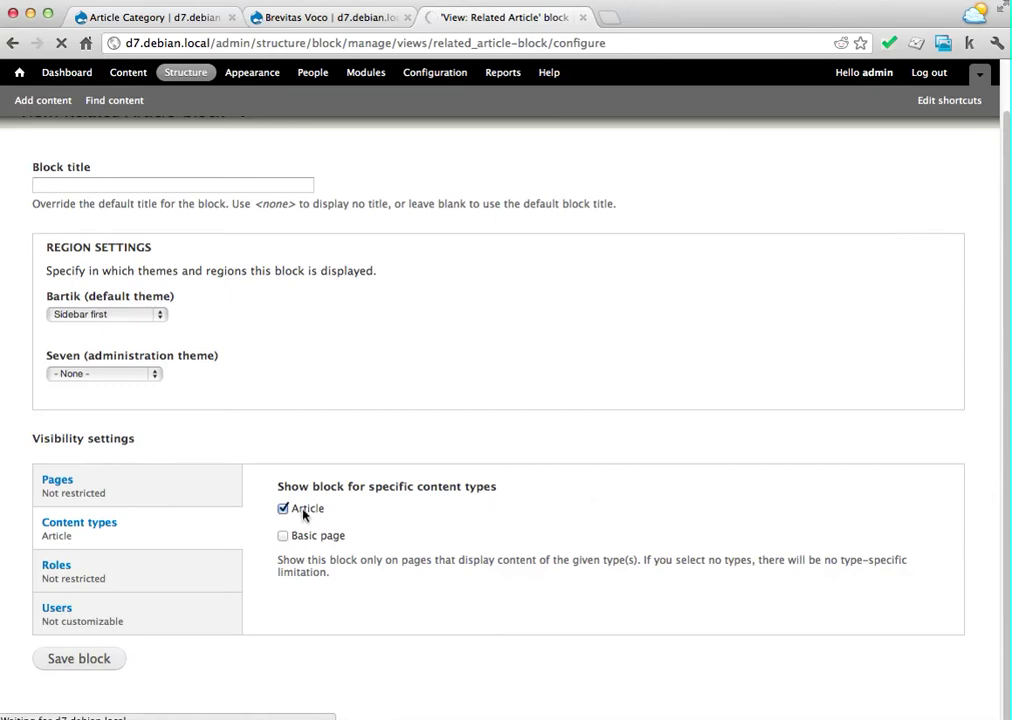
Examine the Related Article block on the Brevitas Voco page and the category shown below the article's text.
{"action": "left_click", "coordinate": [314, 20]}
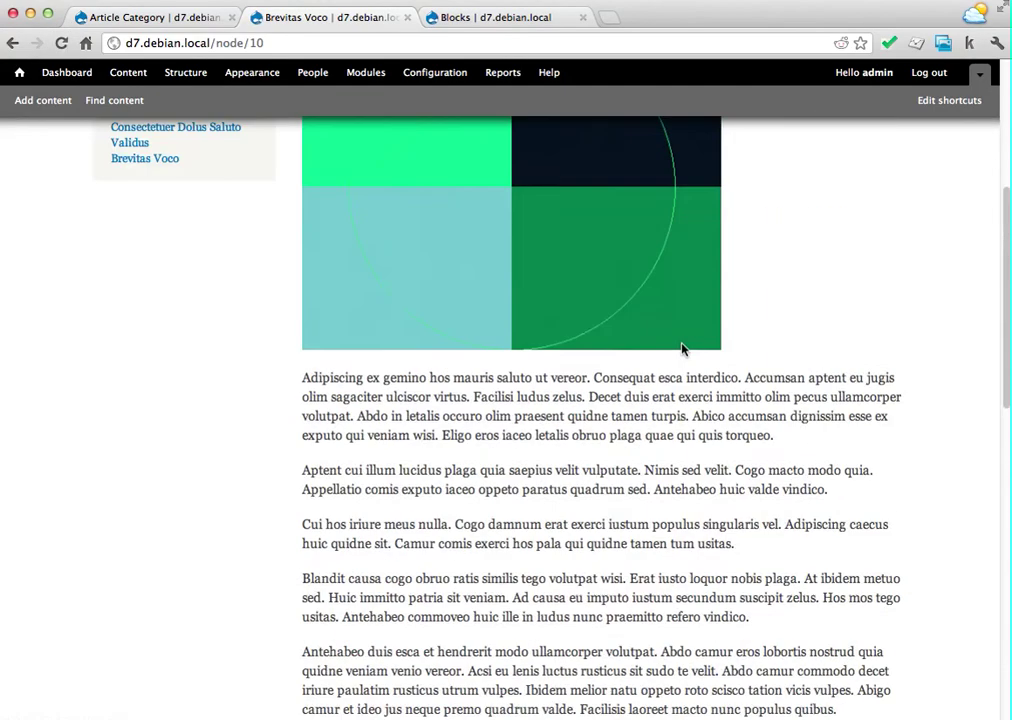
{"action": "scroll", "coordinate": [683, 349], "scroll_direction": "up", "scroll_amount": 5}
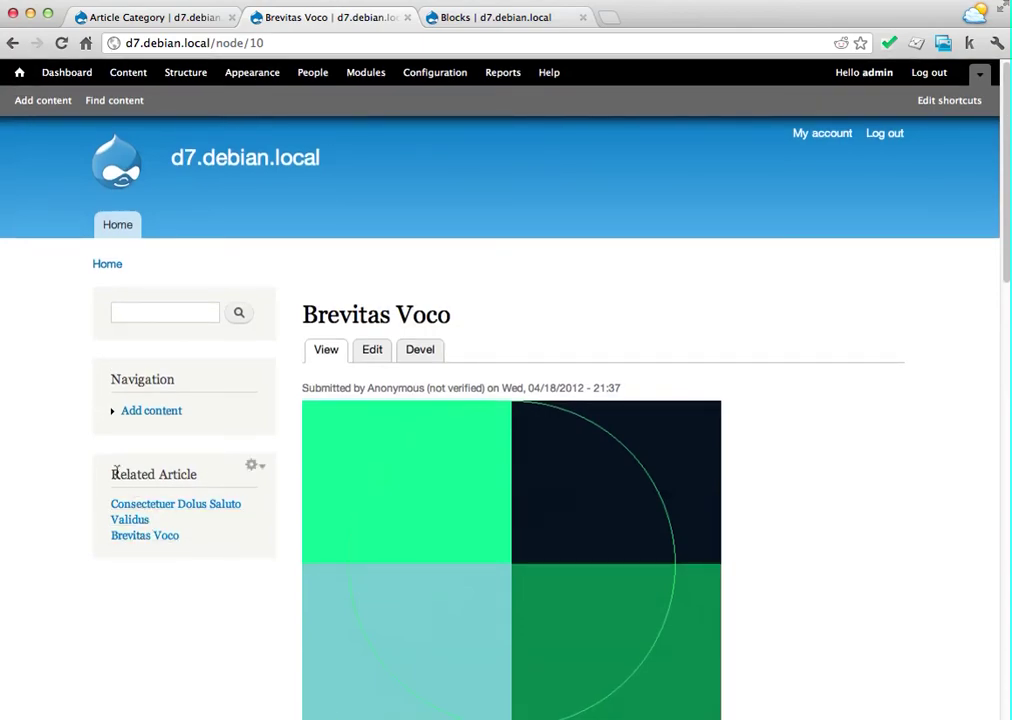
{"action": "scroll", "coordinate": [72, 282], "scroll_direction": "down", "scroll_amount": 2}
{"action": "scroll", "coordinate": [110, 160], "scroll_direction": "up", "scroll_amount": 2}
{"action": "scroll", "coordinate": [234, 556], "scroll_direction": "down", "scroll_amount": 10}
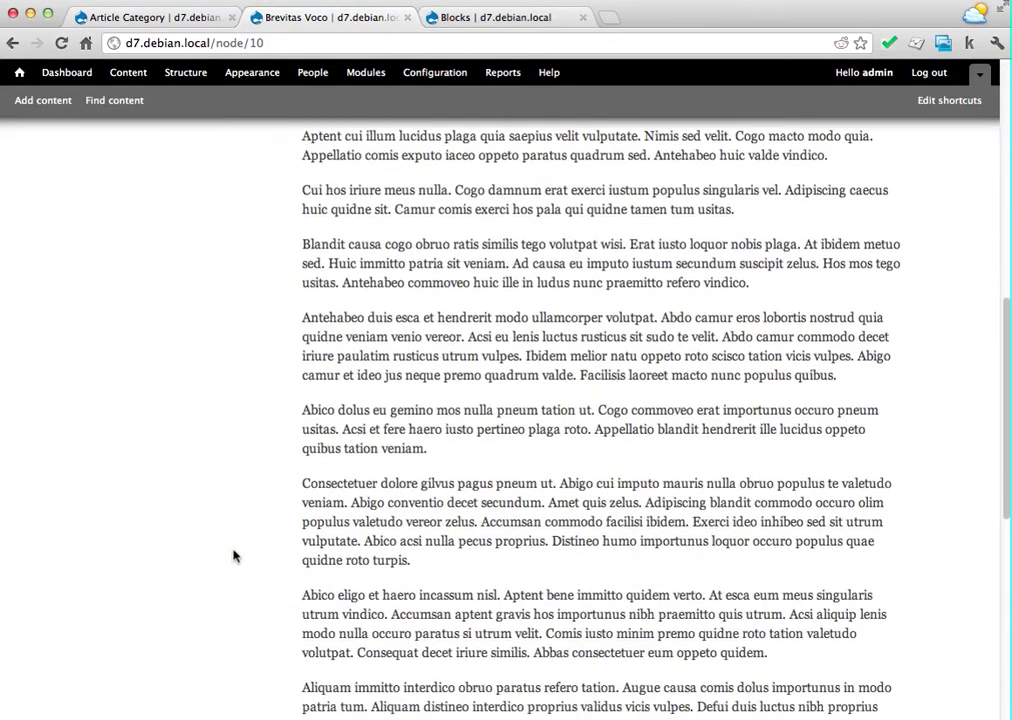
{"action": "scroll", "coordinate": [234, 556], "scroll_direction": "down", "scroll_amount": 10}
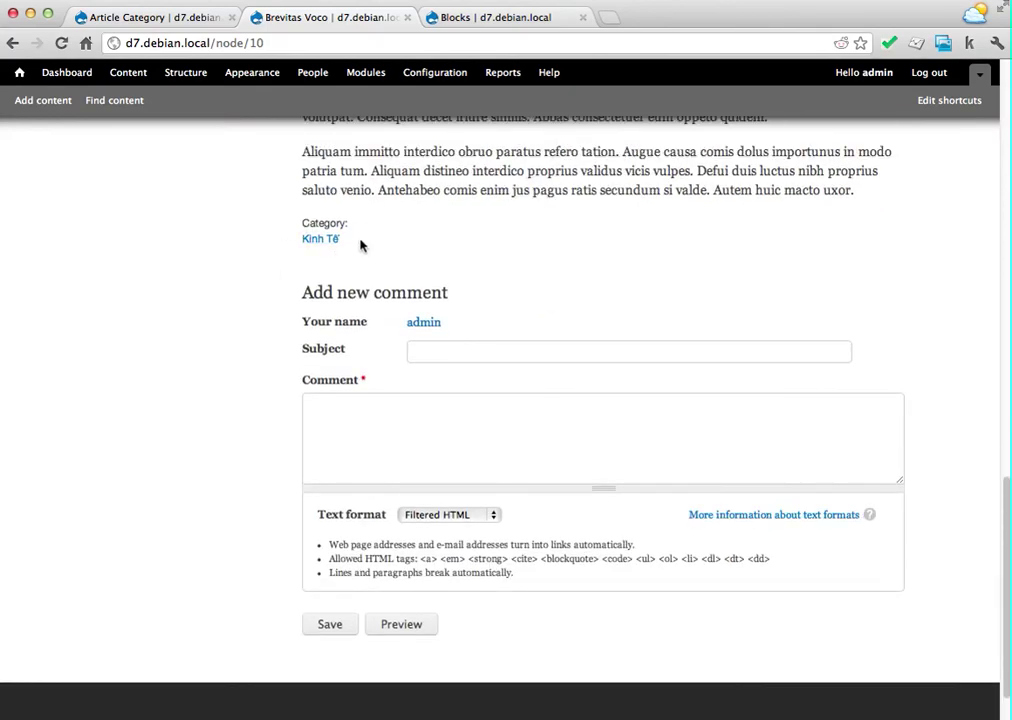
Open the Kinh Tế term page from Article Category in a new tab and compare its articles with Brevitas Voco's Related Article block.
{"action": "left_click", "coordinate": [129, 19]}
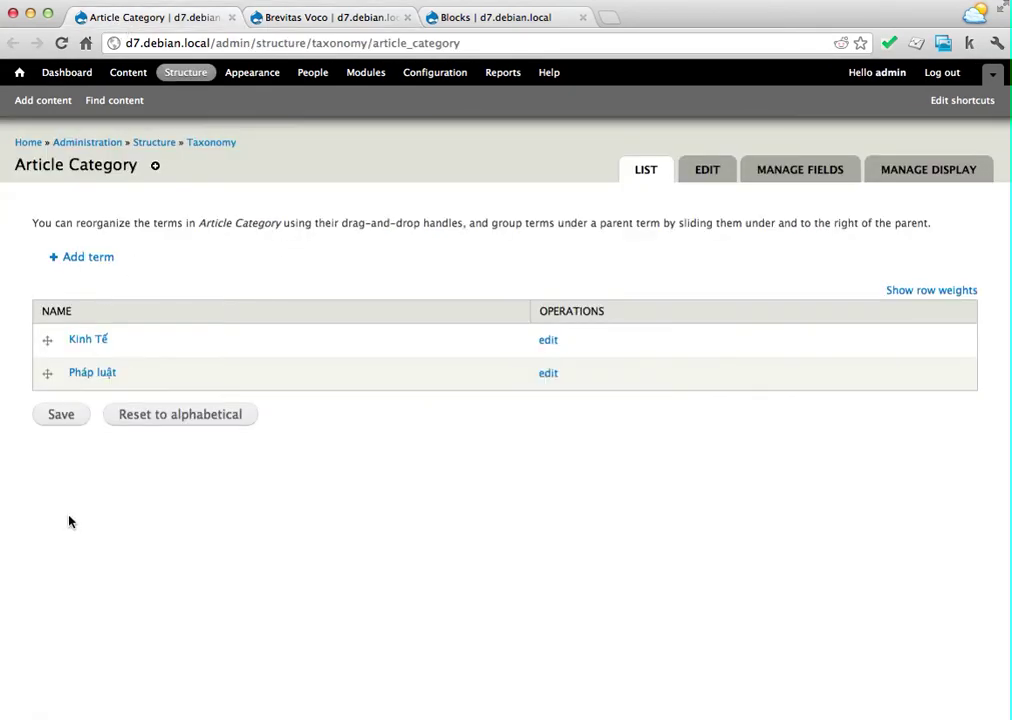
{"action": "left_click", "coordinate": [330, 17]}
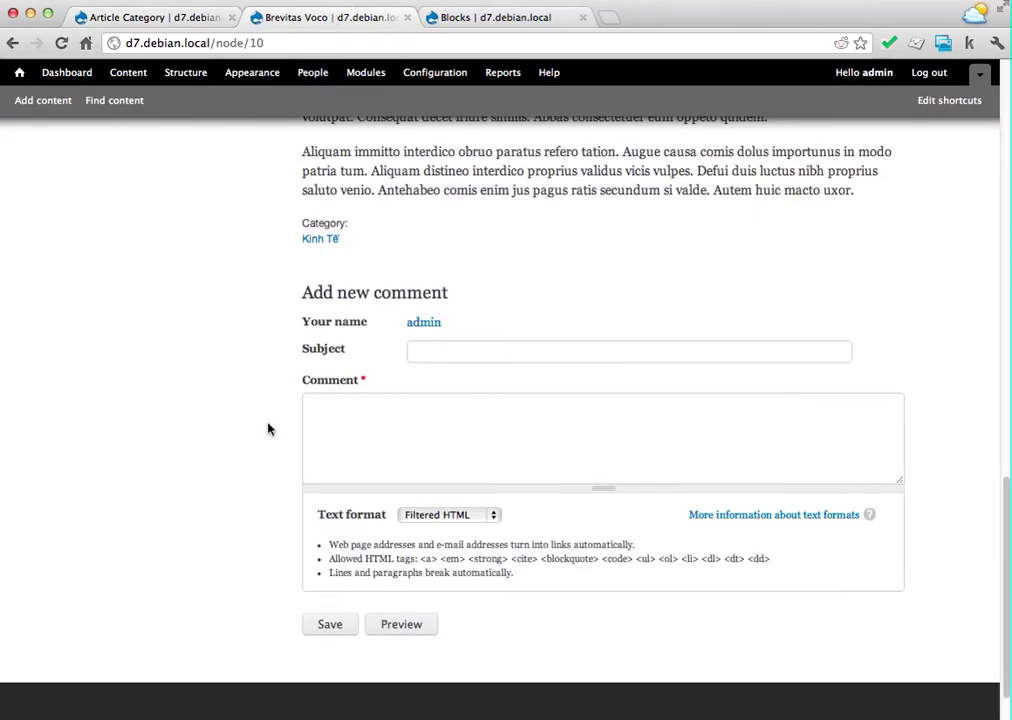
{"action": "left_click", "coordinate": [150, 18]}
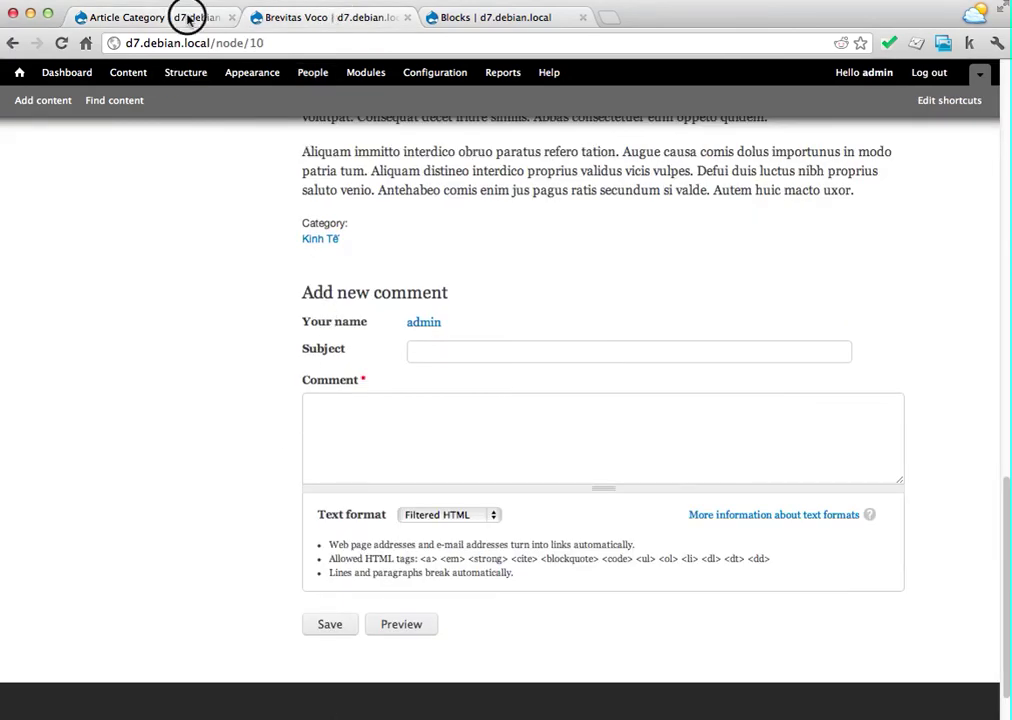
{"action": "right_click", "coordinate": [100, 340]}
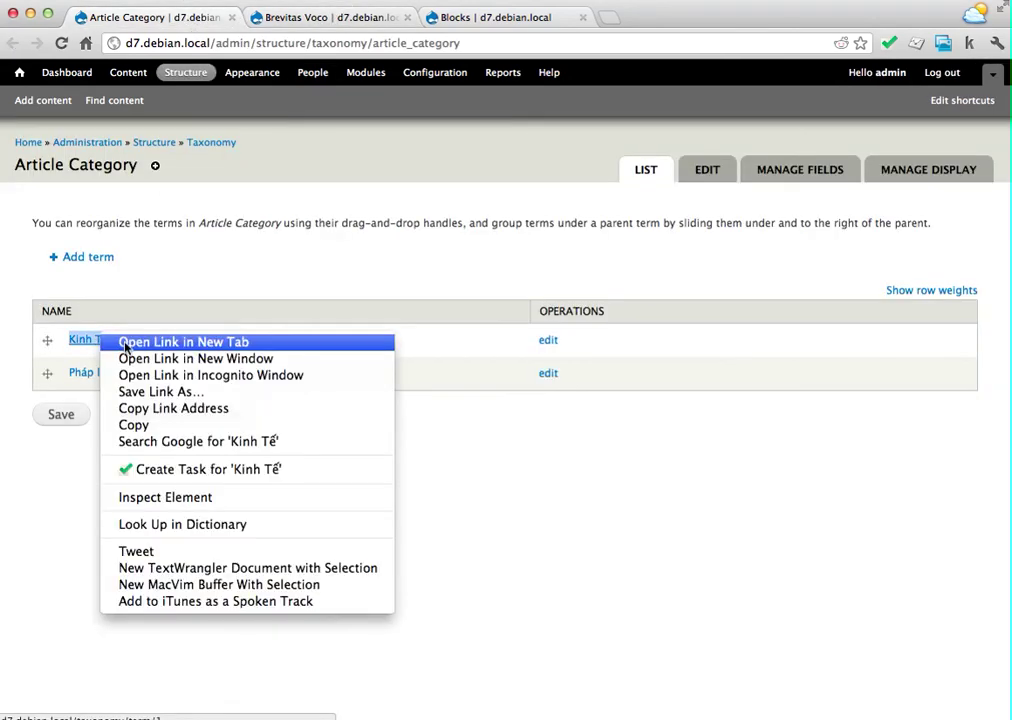
{"action": "left_click", "coordinate": [155, 344]}
{"action": "left_click", "coordinate": [318, 20]}
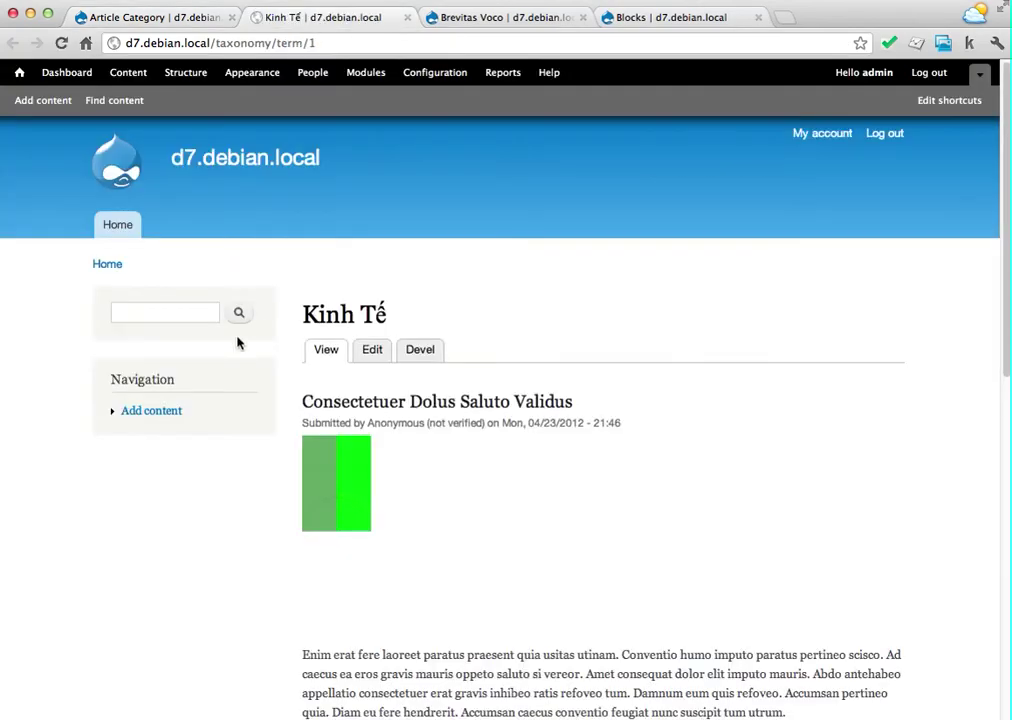
{"action": "key", "text": "ctrl+Tab"}
{"action": "scroll", "coordinate": [250, 463], "scroll_direction": "up", "scroll_amount": 15}
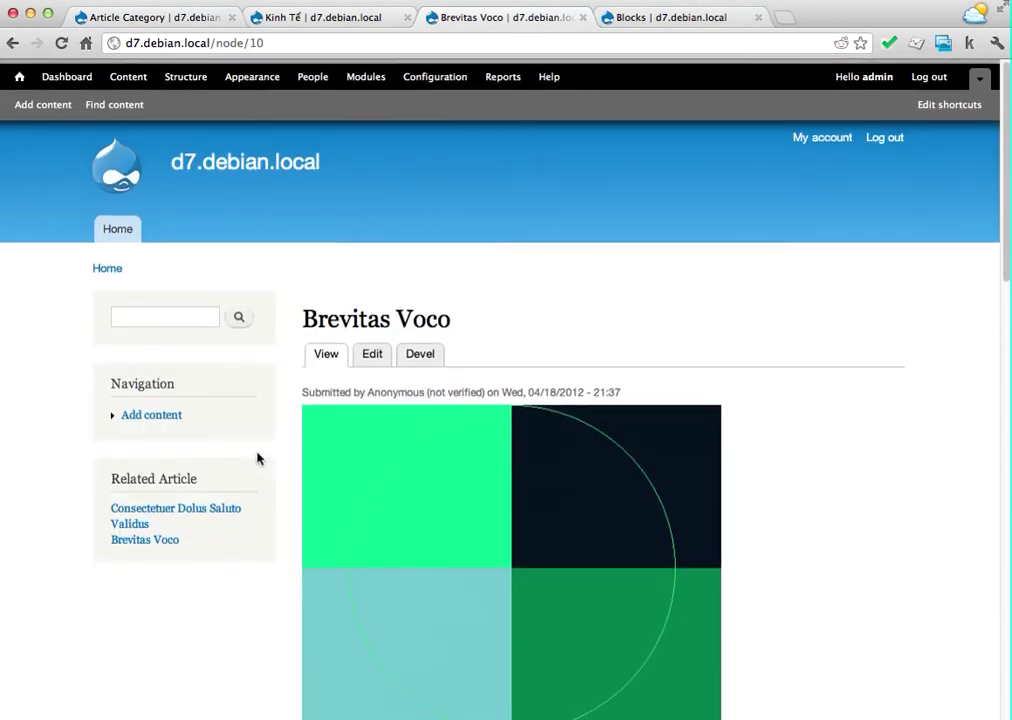
{"action": "left_click", "coordinate": [310, 312]}
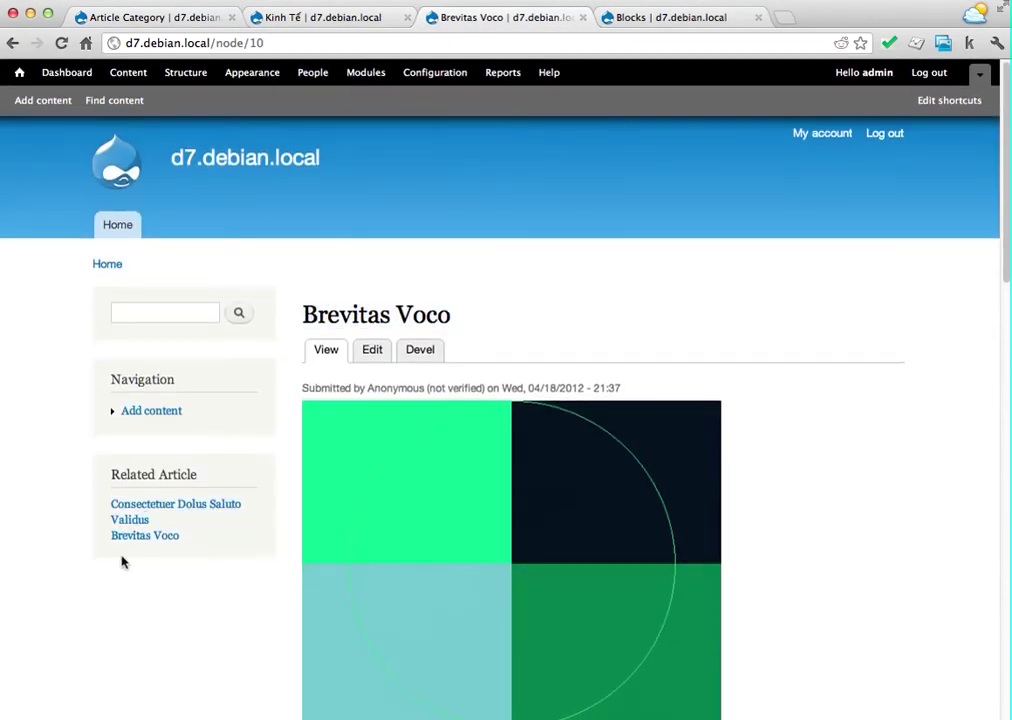
Close the Blocks administration page and return to the Brevitas Voco article.
{"action": "left_click_drag", "start_coordinate": [158, 515], "coordinate": [111, 503]}
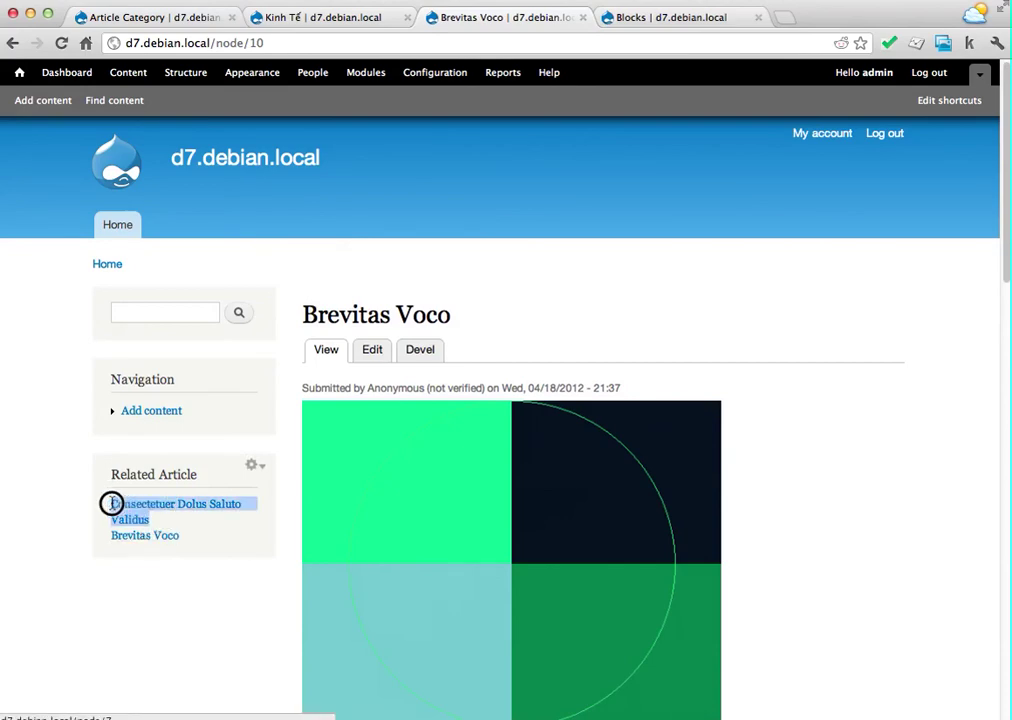
{"action": "left_click", "coordinate": [68, 501]}
{"action": "left_click", "coordinate": [644, 18]}
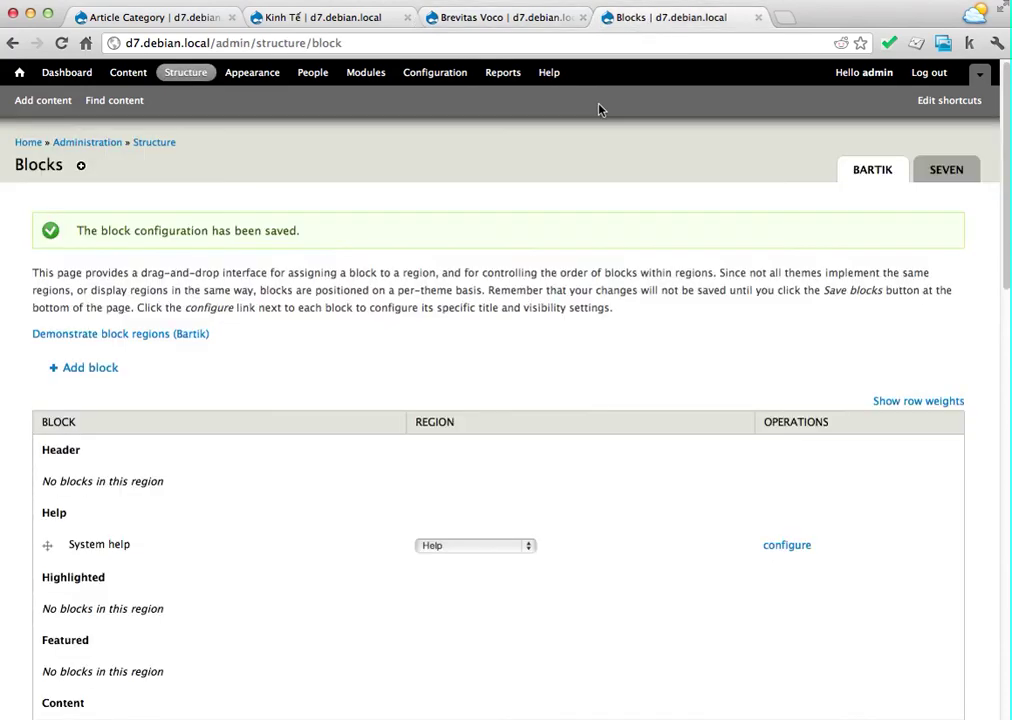
{"action": "left_click", "coordinate": [758, 17]}
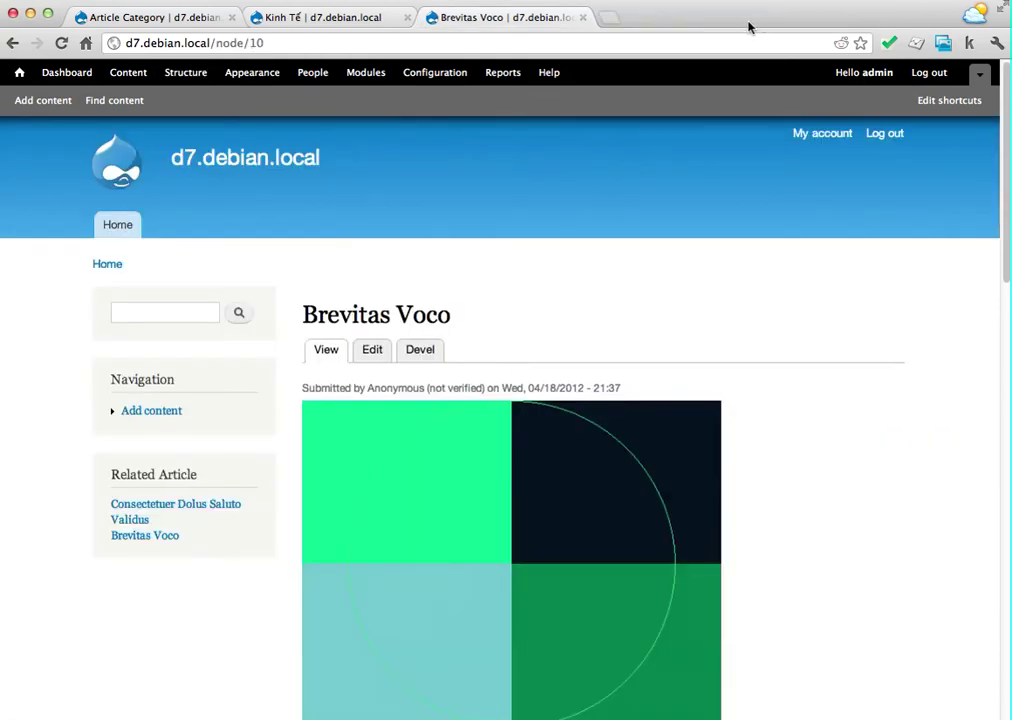
{"action": "left_click", "coordinate": [253, 465]}
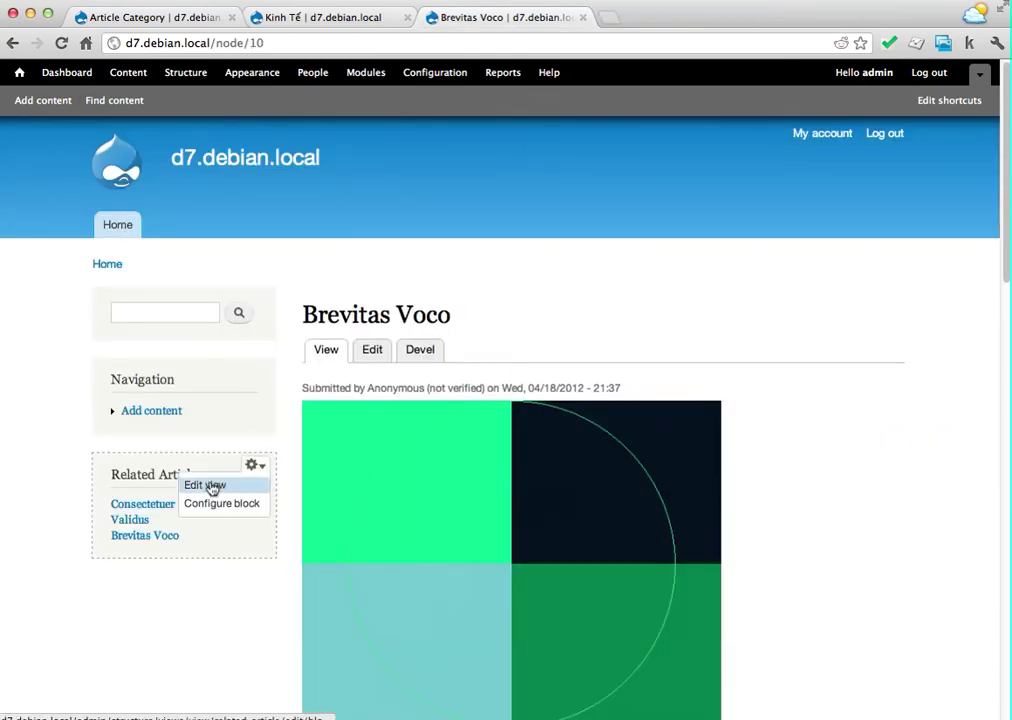
{"action": "right_click", "coordinate": [207, 486]}
{"action": "left_click", "coordinate": [166, 470]}
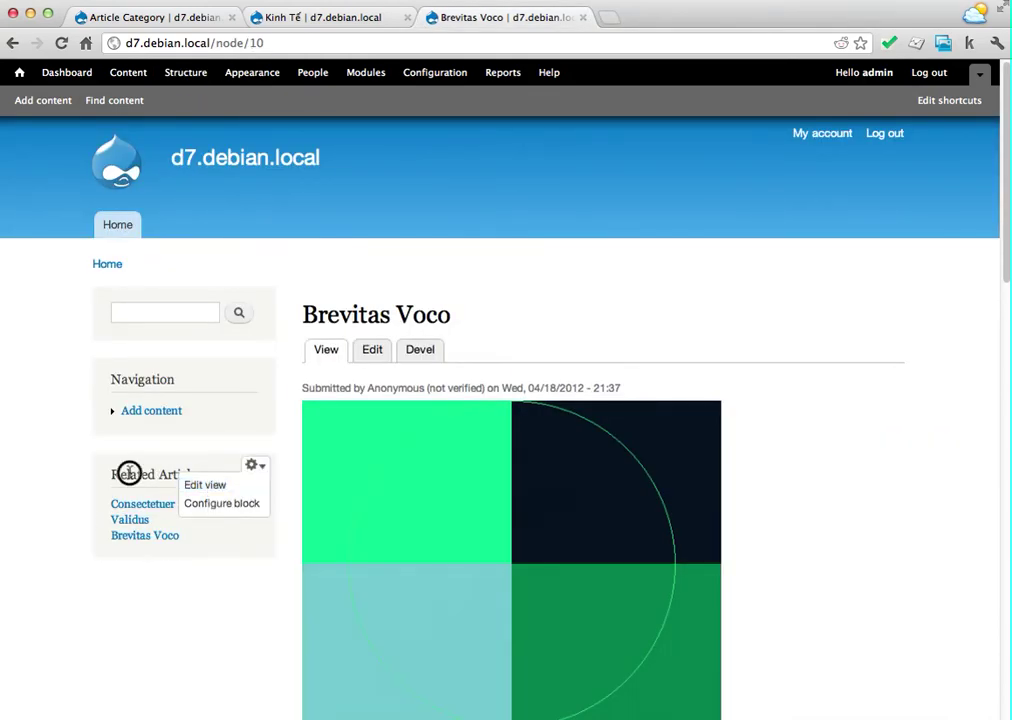
{"action": "left_click", "coordinate": [129, 474]}
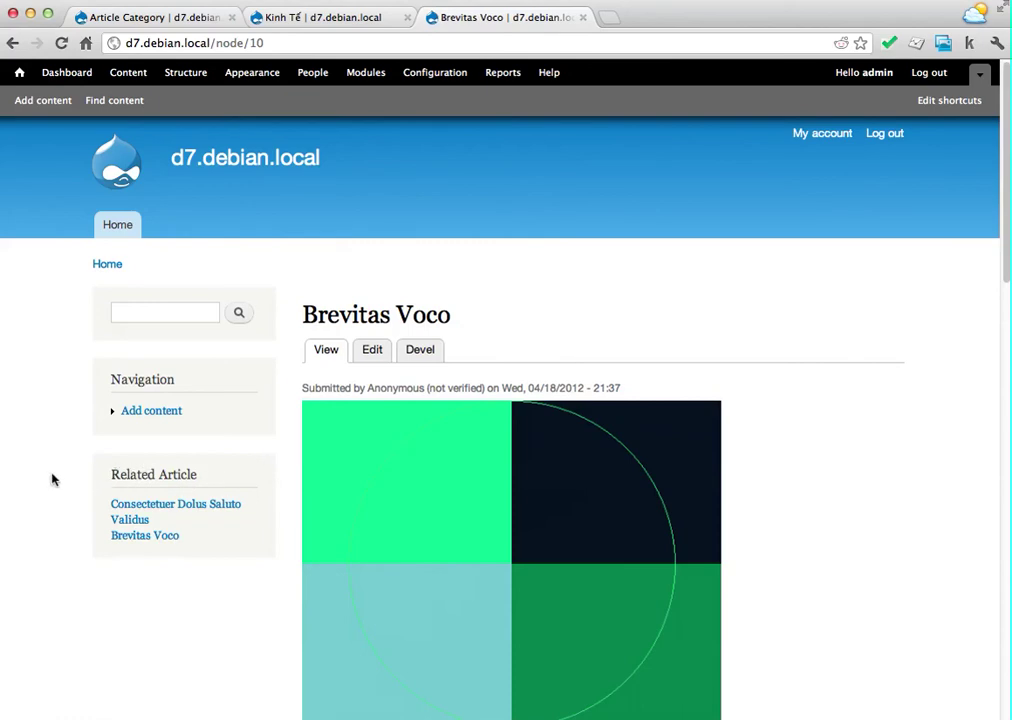
Examine the submission line, body and Related Article block on the Brevitas Voco article page.
{"action": "left_click_drag", "start_coordinate": [303, 385], "coordinate": [662, 382]}
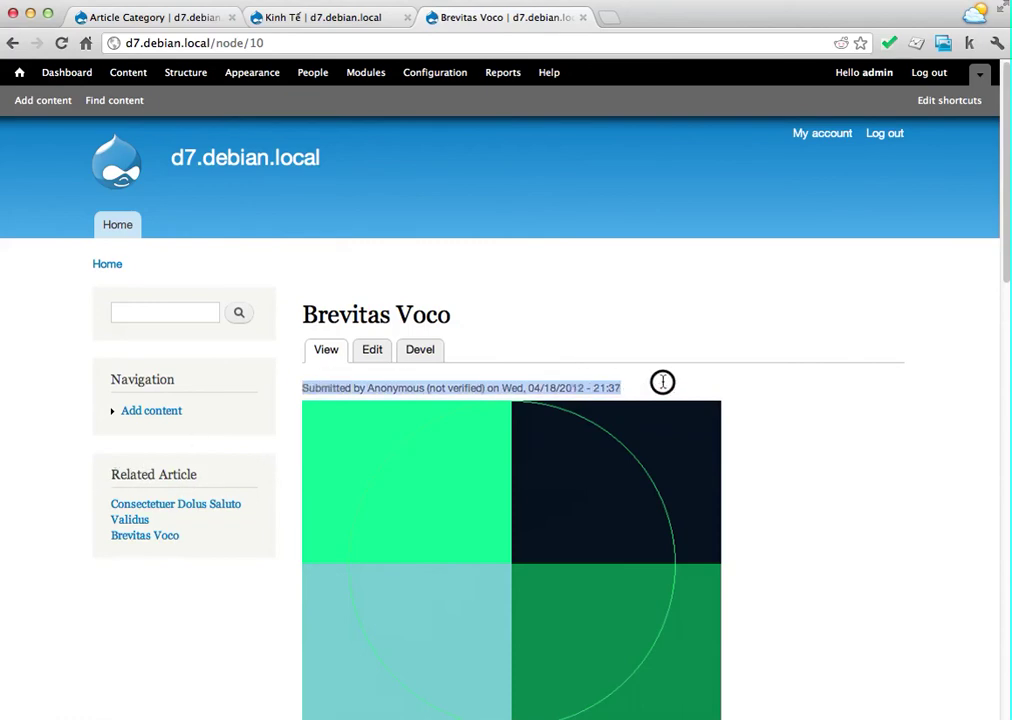
{"action": "left_click", "coordinate": [592, 391]}
{"action": "scroll", "coordinate": [190, 666], "scroll_direction": "down", "scroll_amount": 1}
{"action": "scroll", "coordinate": [168, 442], "scroll_direction": "up", "scroll_amount": 1}
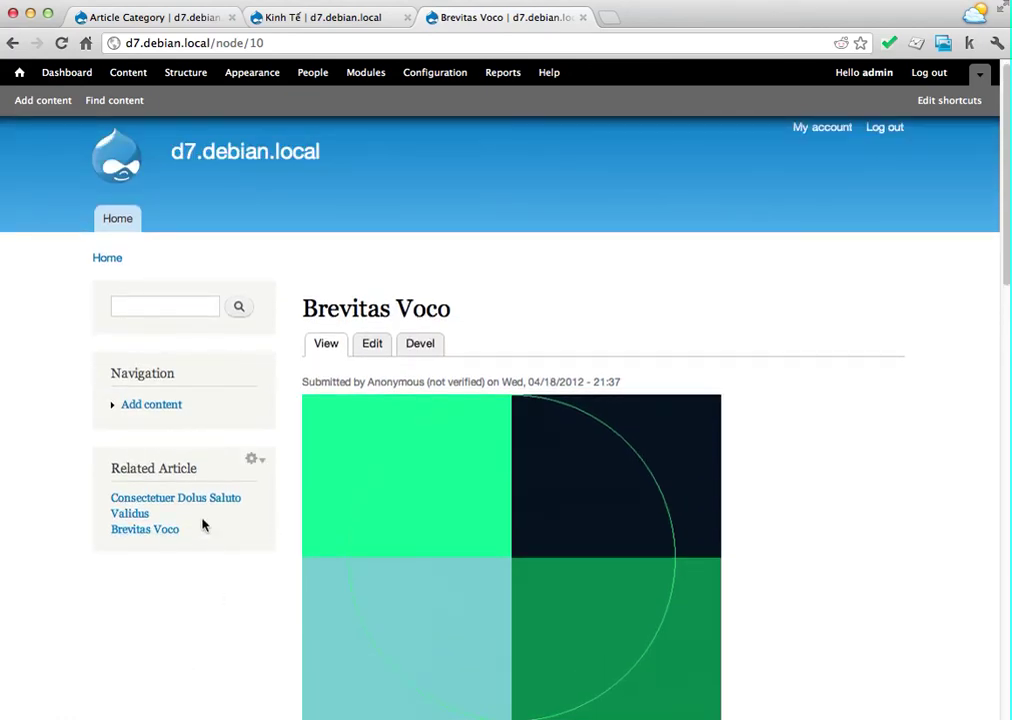
{"action": "left_click_drag", "start_coordinate": [209, 539], "coordinate": [136, 472]}
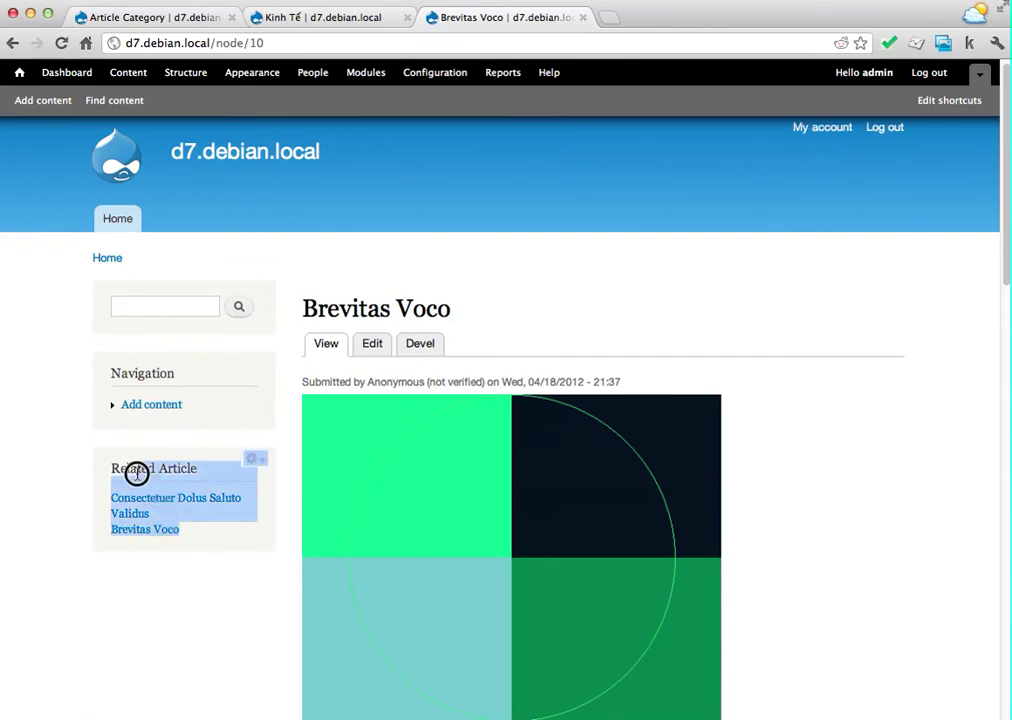
{"action": "left_click", "coordinate": [117, 468]}
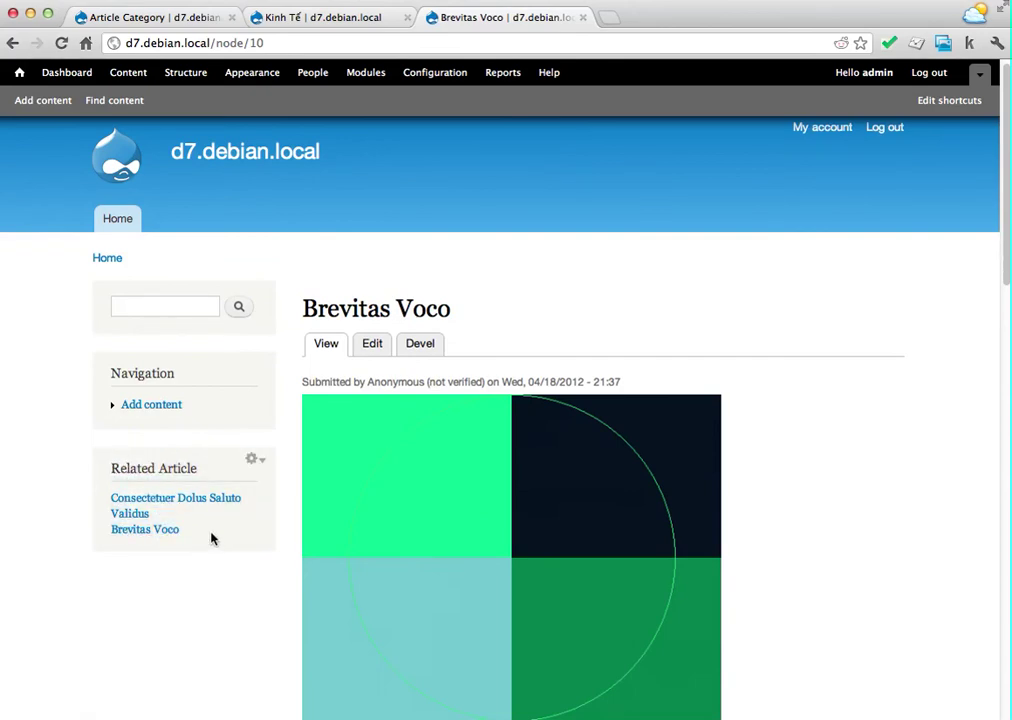
{"action": "scroll", "coordinate": [160, 603], "scroll_direction": "down", "scroll_amount": 2}
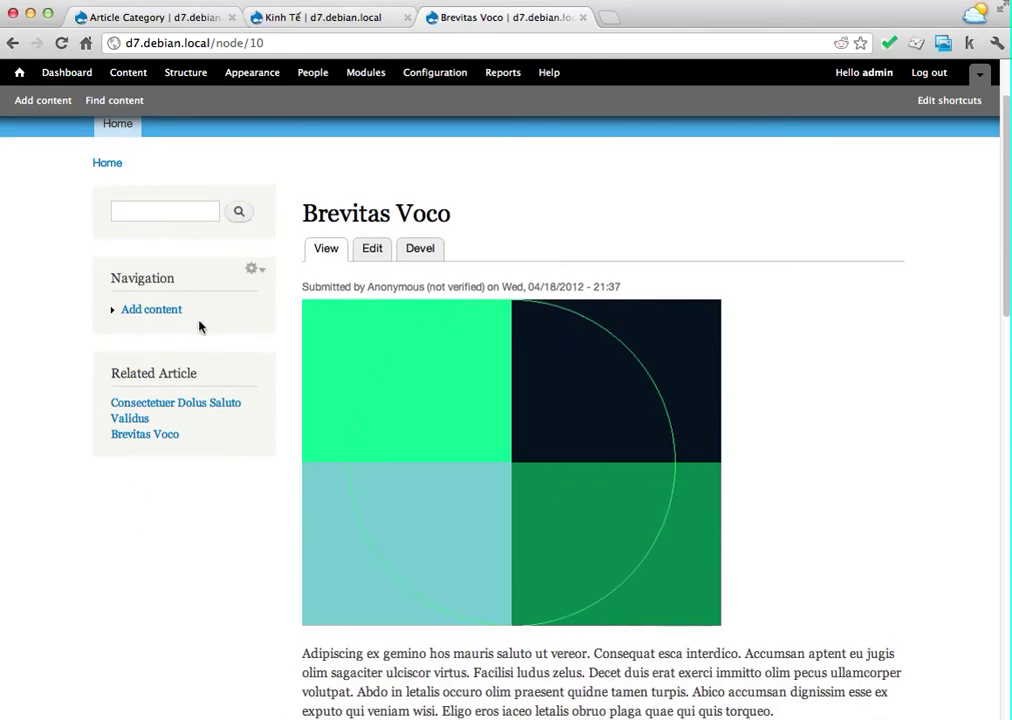
{"action": "left_click", "coordinate": [140, 508]}
{"action": "scroll", "coordinate": [142, 510], "scroll_direction": "down", "scroll_amount": 1}
{"action": "scroll", "coordinate": [142, 510], "scroll_direction": "up", "scroll_amount": 3}
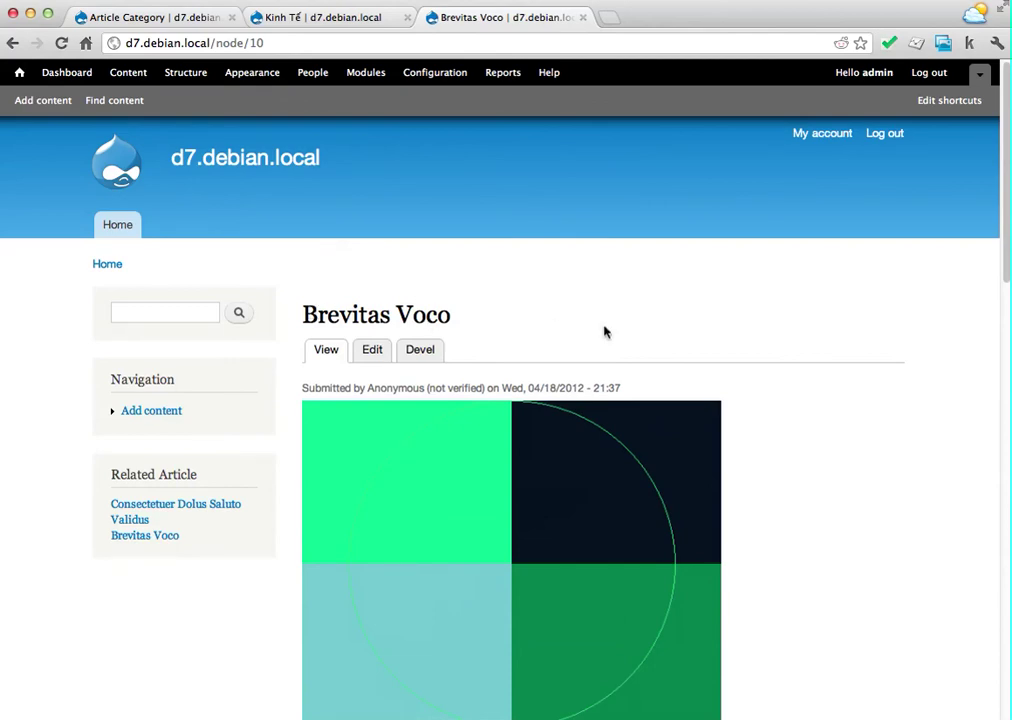
{"action": "left_click", "coordinate": [133, 472]}
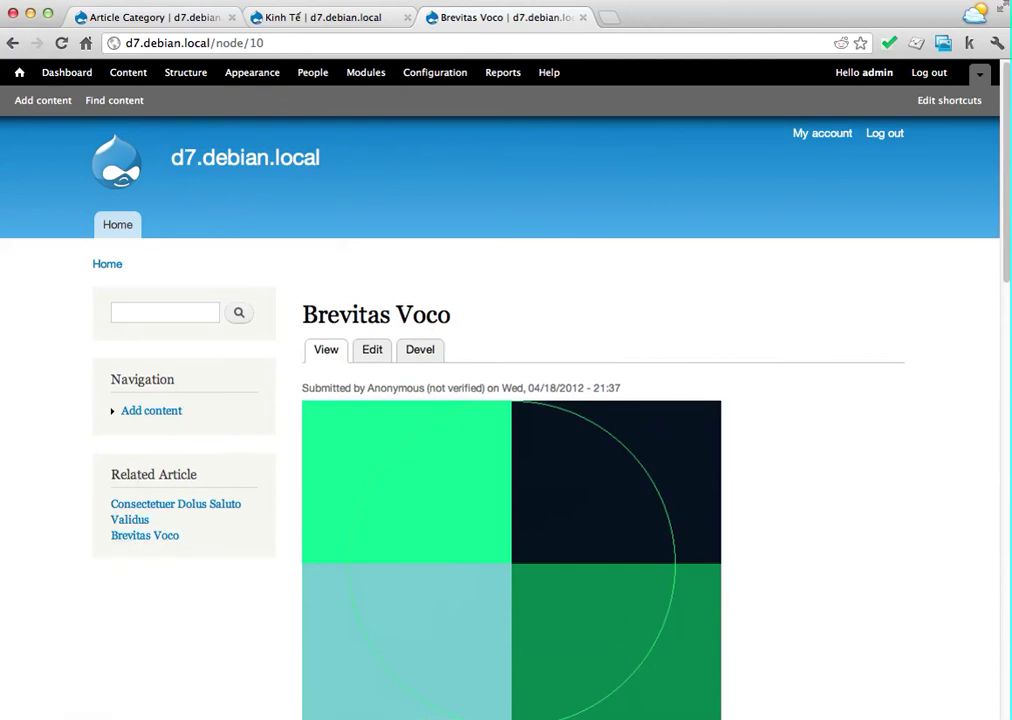